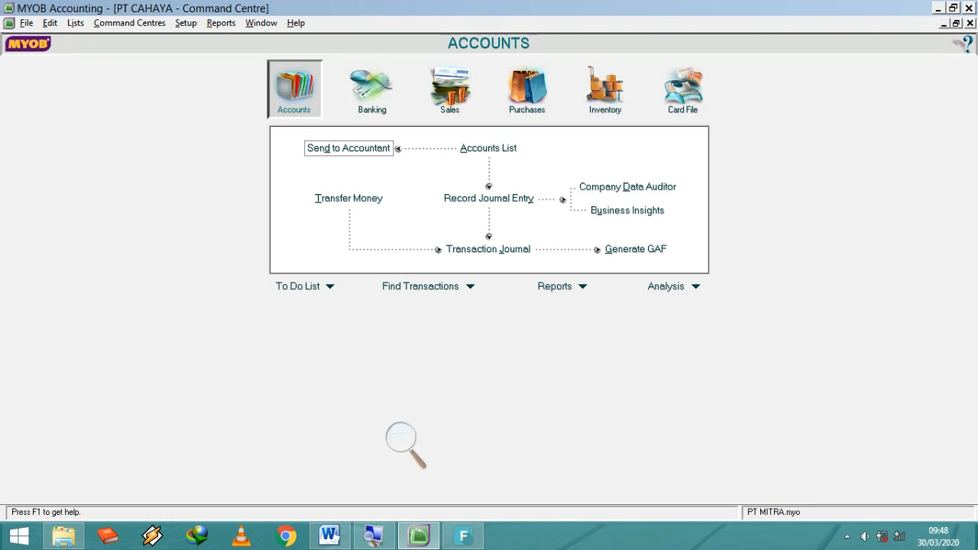
Switch to Word and examine the account codes, names and debit and credit balances in the PD MITRA trial balance per 30 November 2016.
key(alt+Tab)
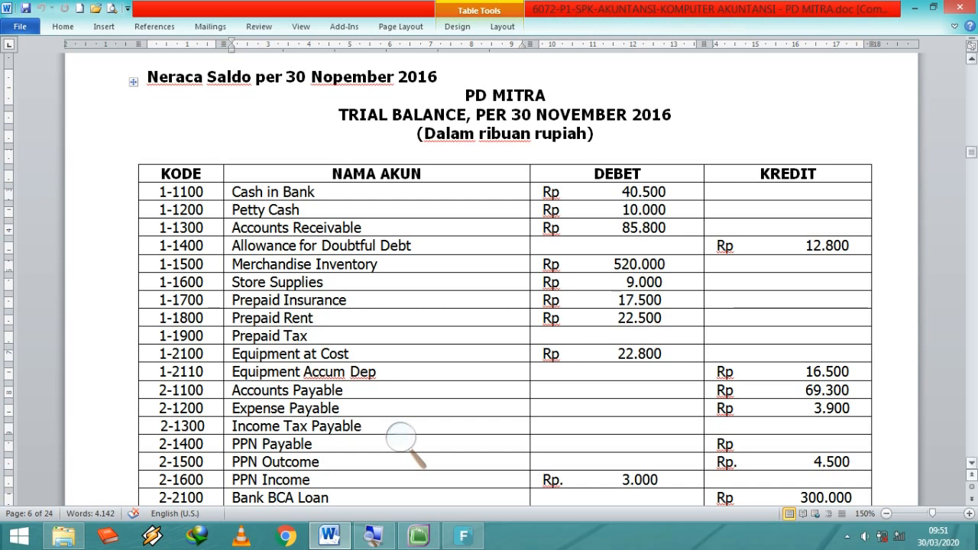
click(971, 463)
scroll(401, 438, down, 5)
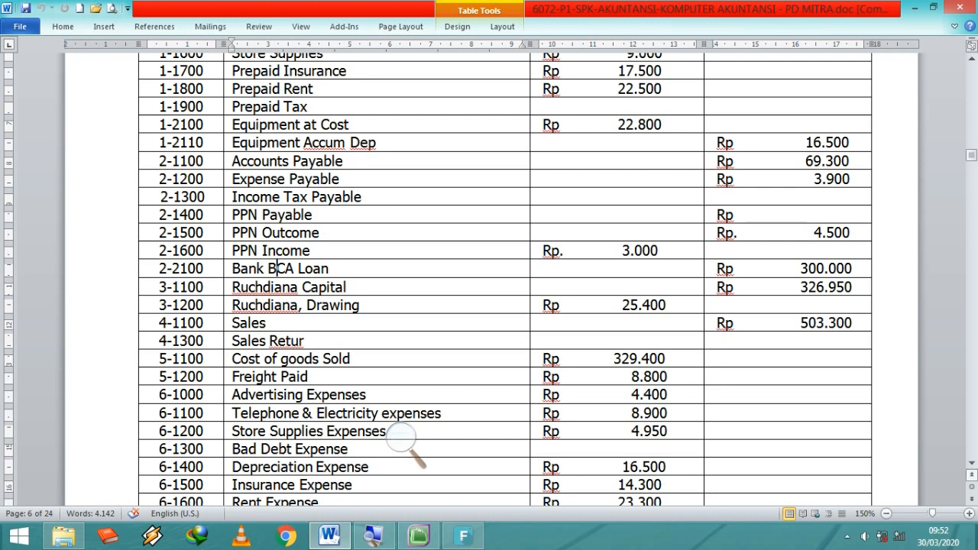
scroll(403, 439, down, 1)
scroll(403, 439, down, 5)
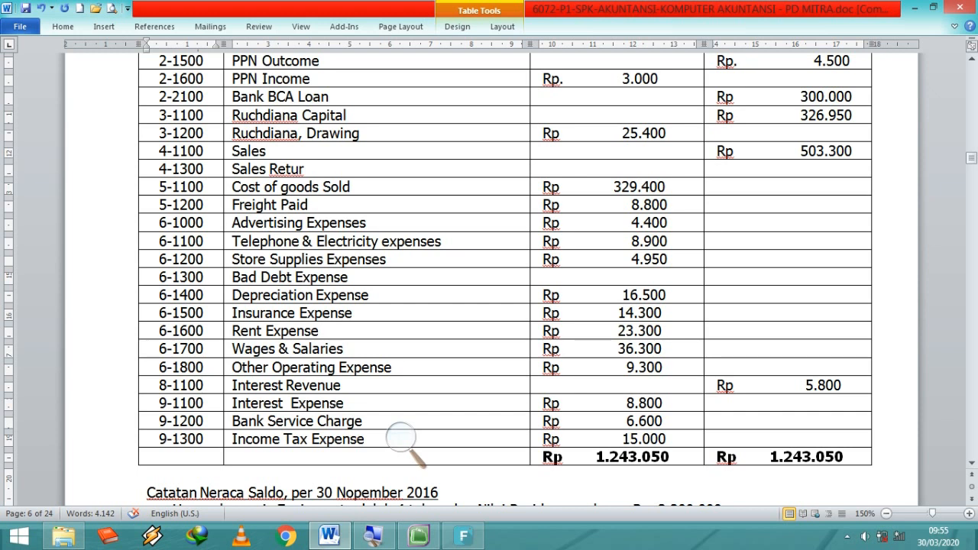
key(Down)
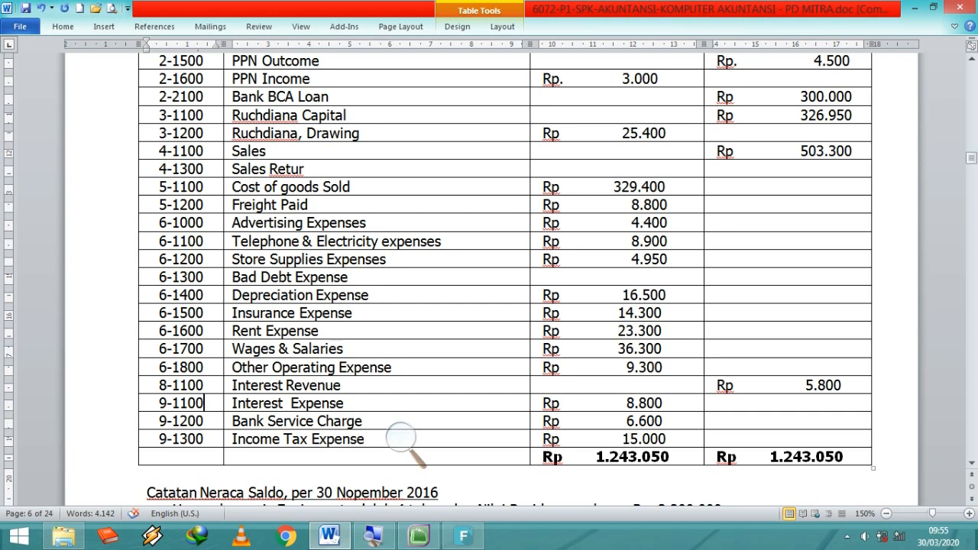
key(Down)
key(Up)
key(Up)
key(Up)
key(Up)
key(Up)
key(Up)
key(Up)
key(Up)
key(Up)
key(Up)
key(Up)
key(Up)
key(Up)
key(Up)
key(Up)
key(Up)
key(Up)
key(Up)
key(Up)
key(Up)
key(Up)
key(Up)
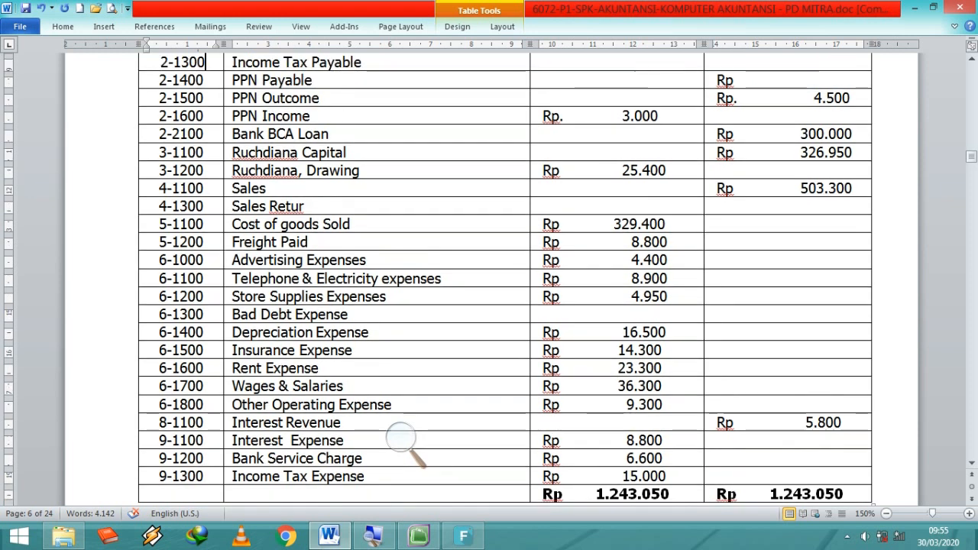
key(Up)
key(Up)
key(Up)
key(Up)
key(Up)
key(Up)
key(Up)
key(Up)
key(Up)
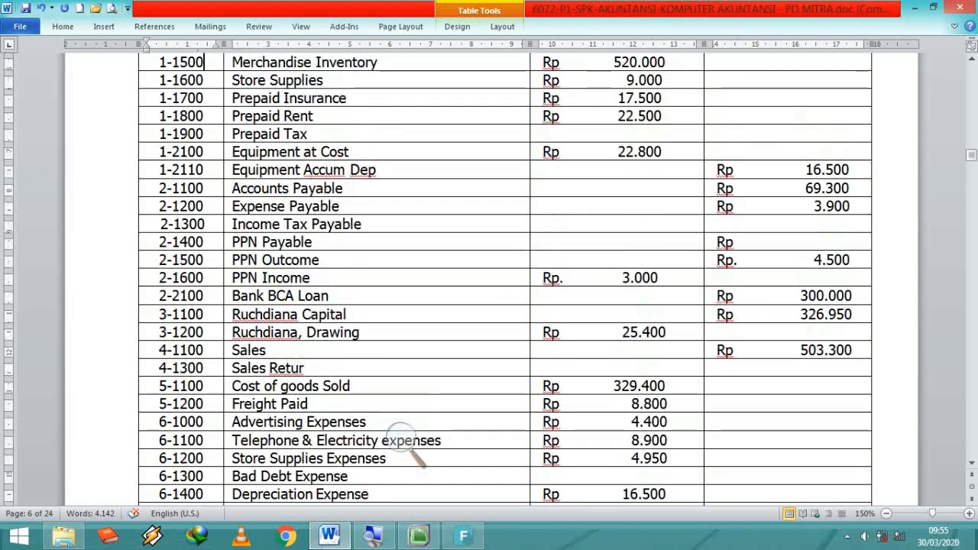
key(Up)
key(Up)
key(Up)
key(Up)
key(Up)
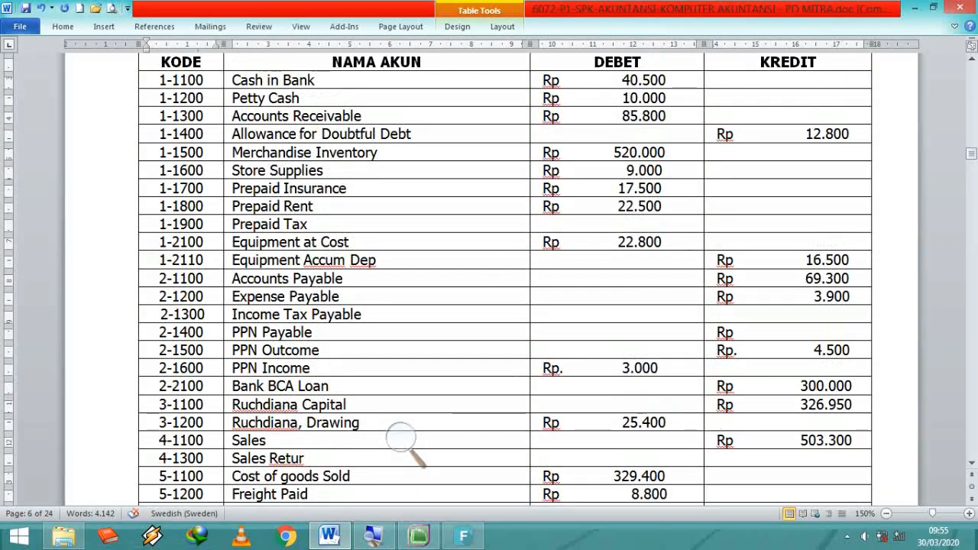
key(Up)
key(Up)
key(Up)
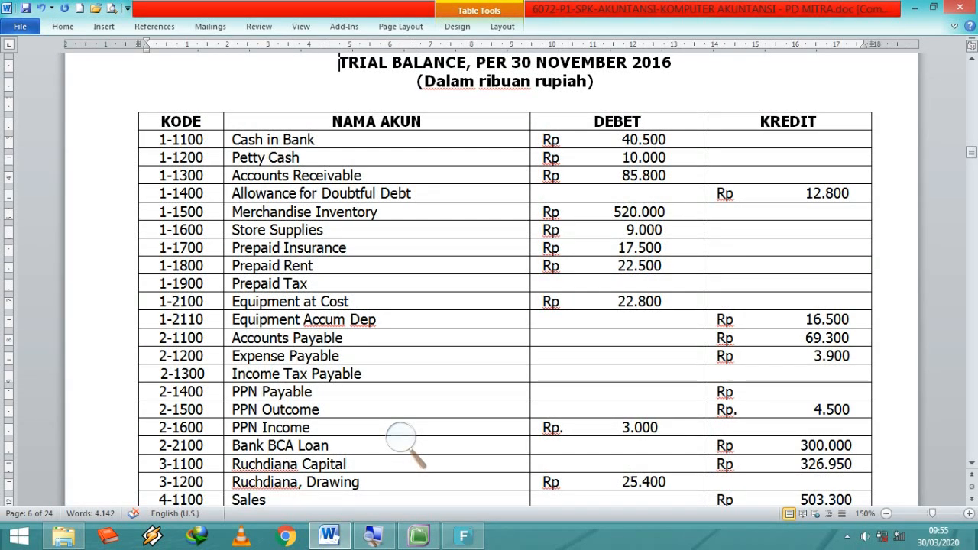
Switch to MYOB Accounting, magnify the screen and open the Account Opening Balances setup.
key(alt+Tab)
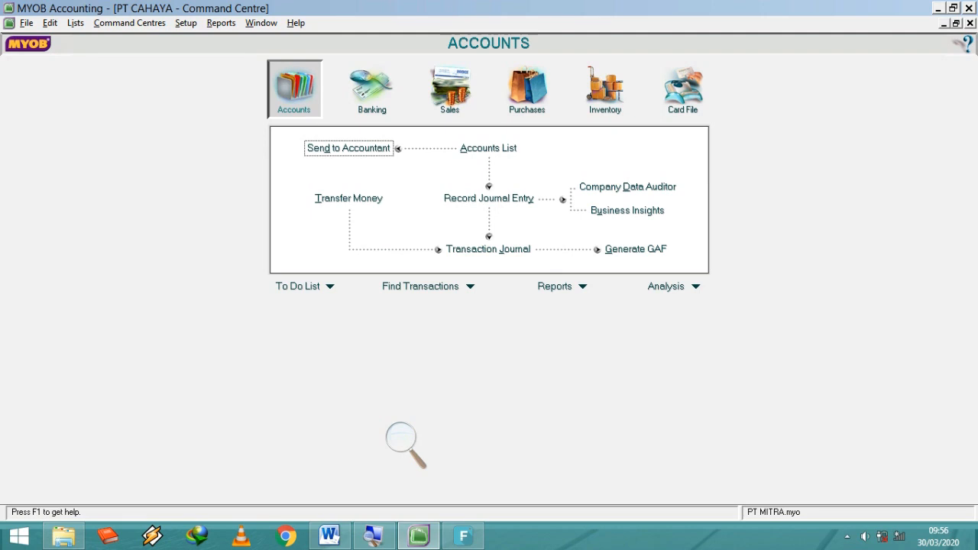
click(404, 443)
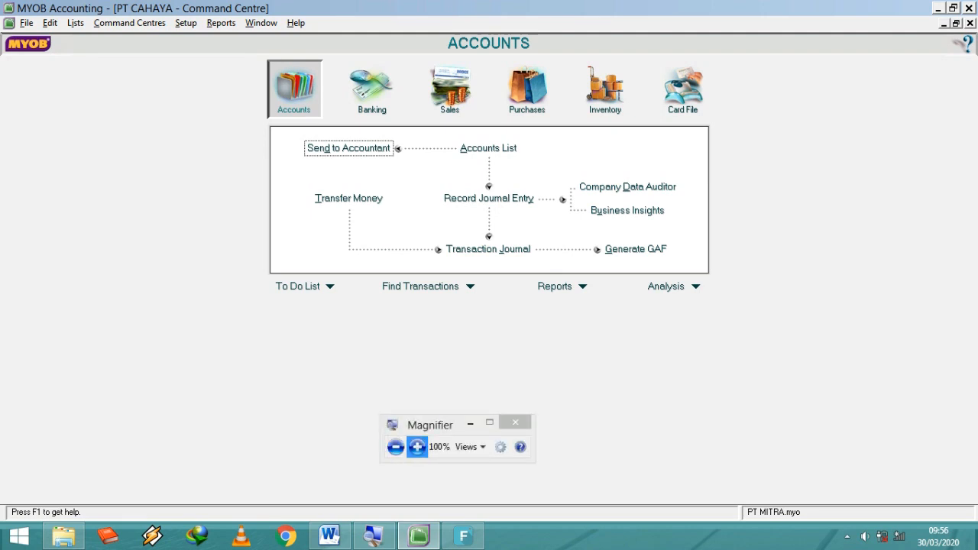
click(417, 446)
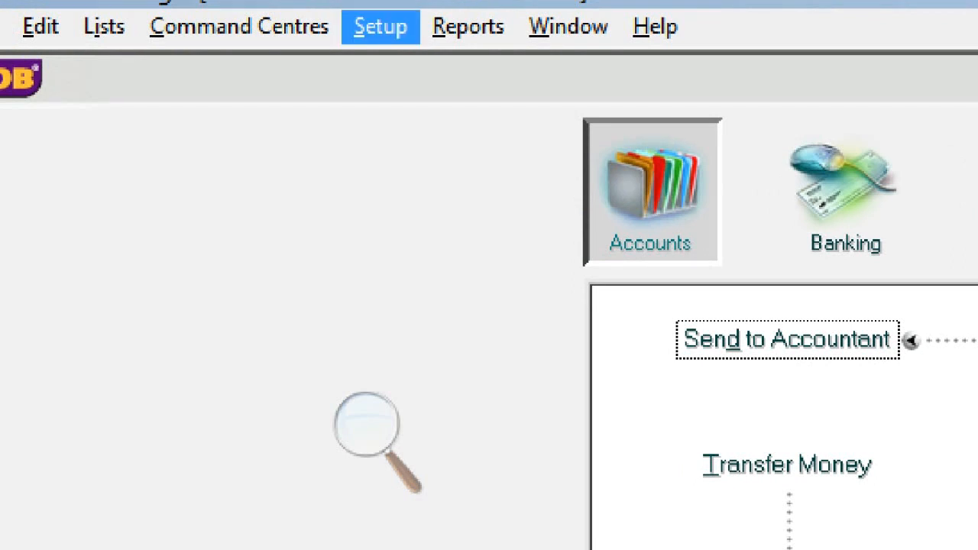
click(380, 27)
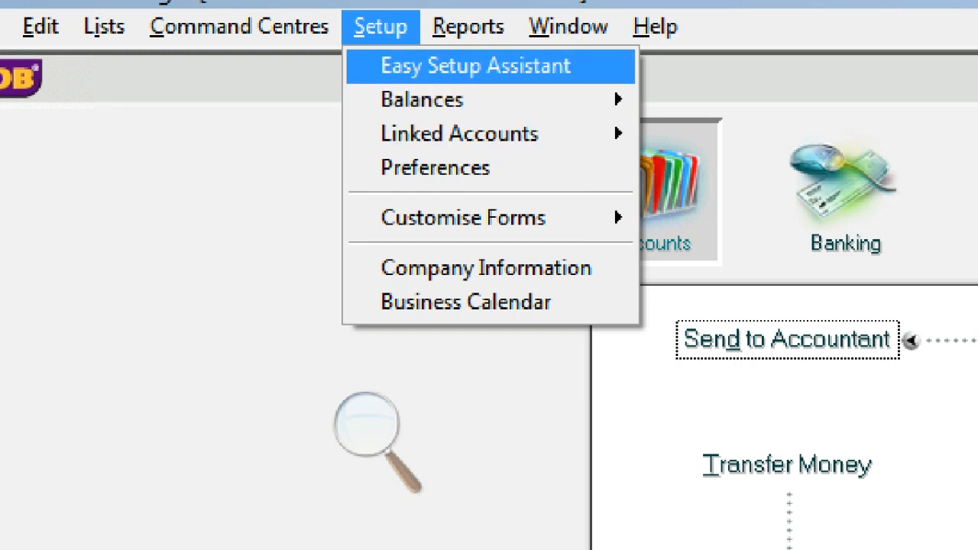
mouse_move(458, 99)
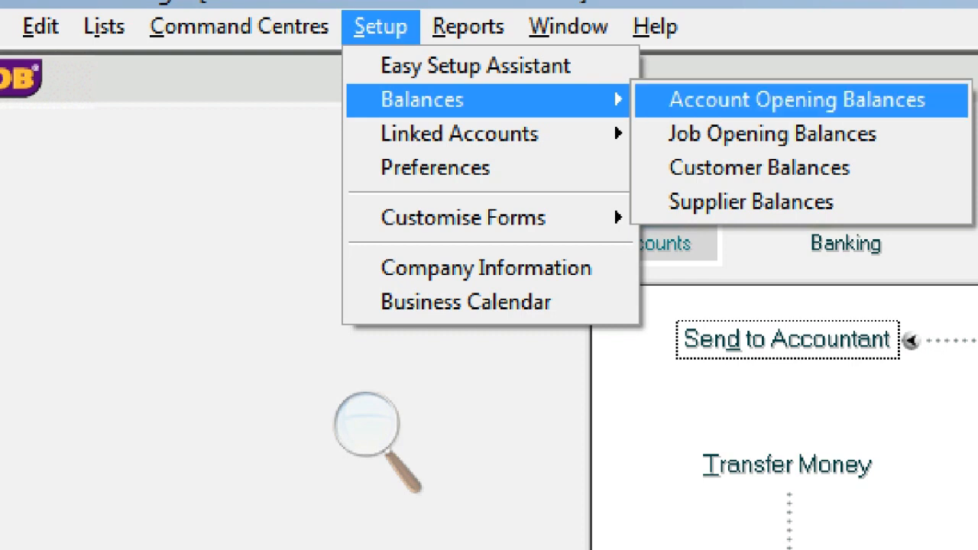
click(797, 101)
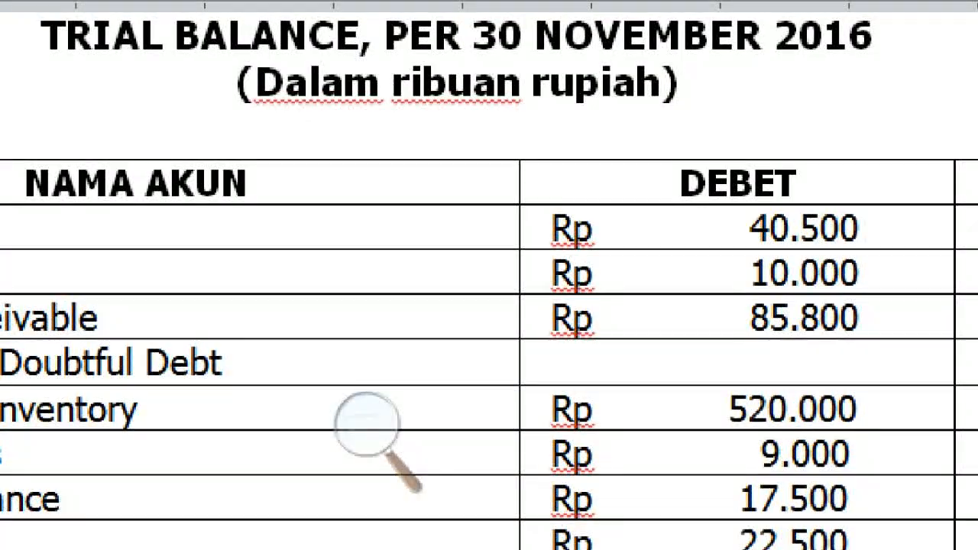
Restore the screen magnification to 100%, return to MYOB and set the Cash in Bank opening balance to Rp40.500.000.
key(super+minus)
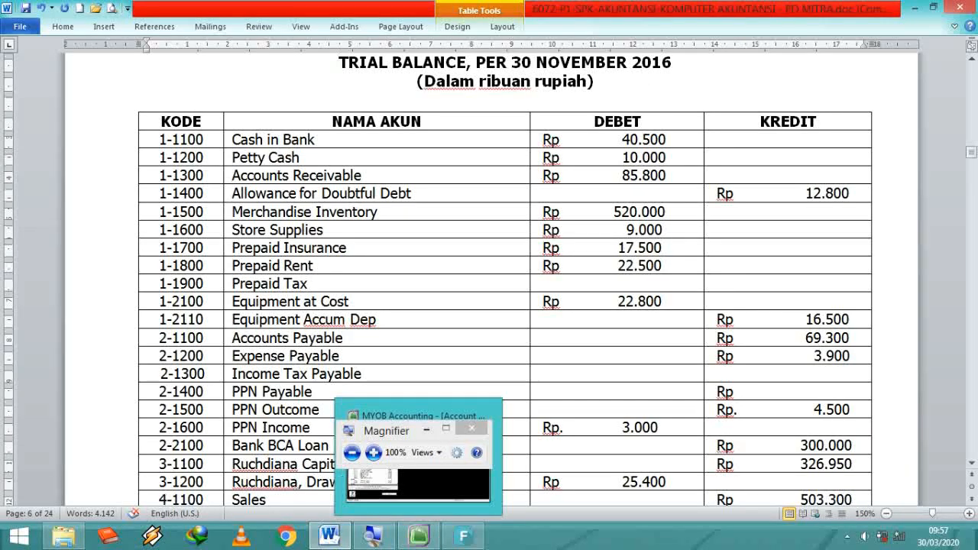
click(418, 534)
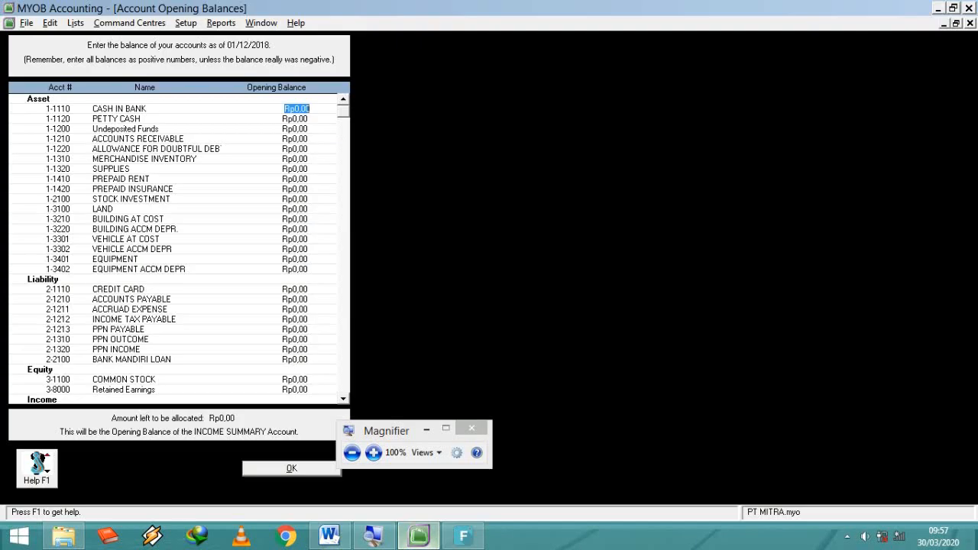
text(405)
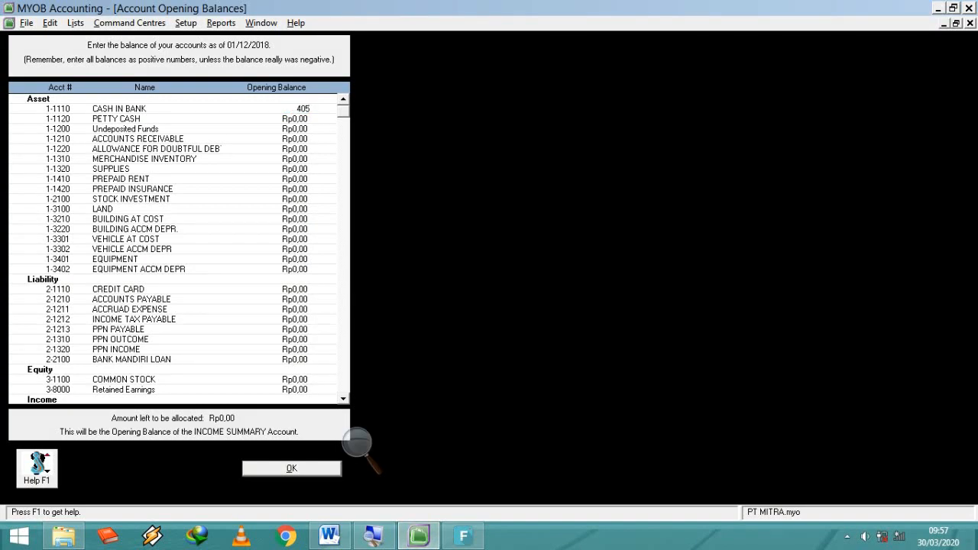
text(00000)
key(Tab)
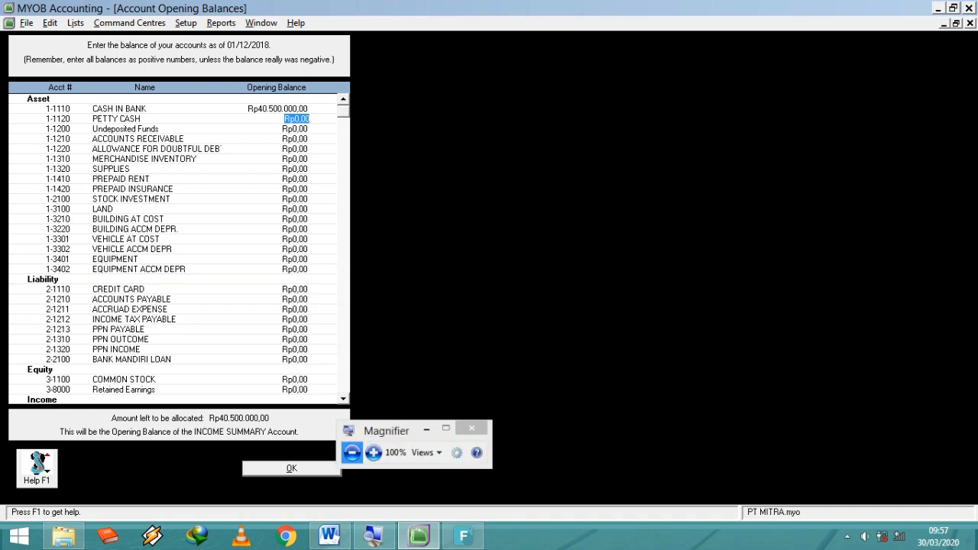
Magnify the screen, check the trial balance in Word, and set the Petty Cash opening balance in MYOB to Rp10.000.000.
click(373, 453)
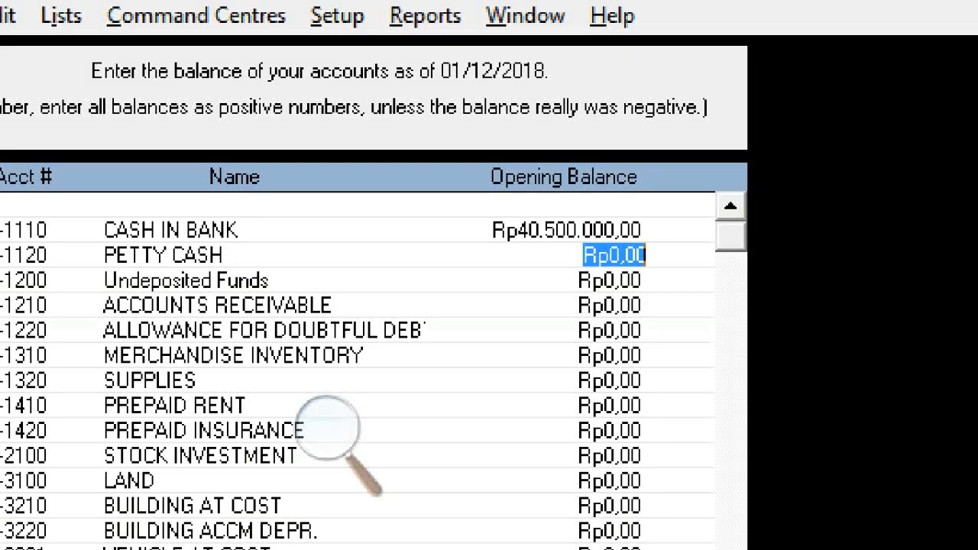
key(alt+Tab)
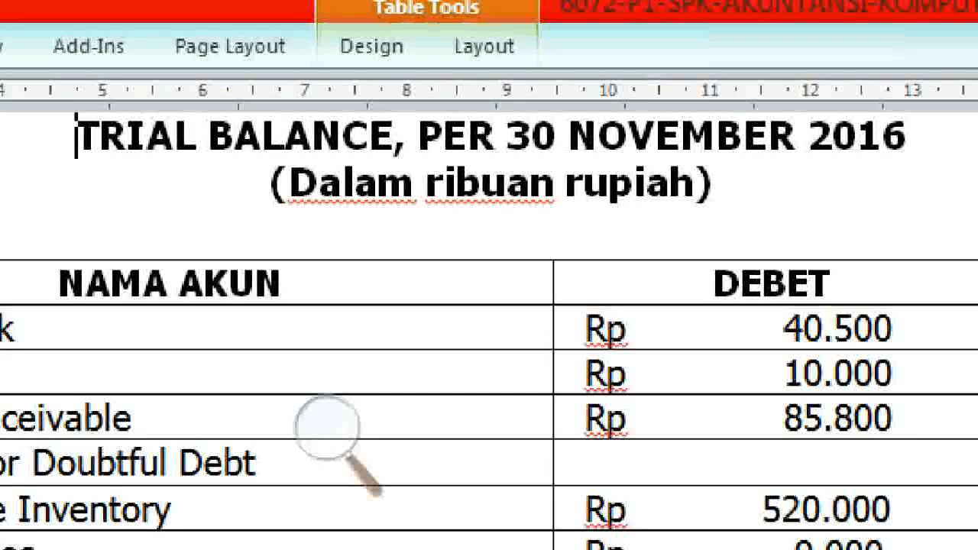
key(alt+Tab)
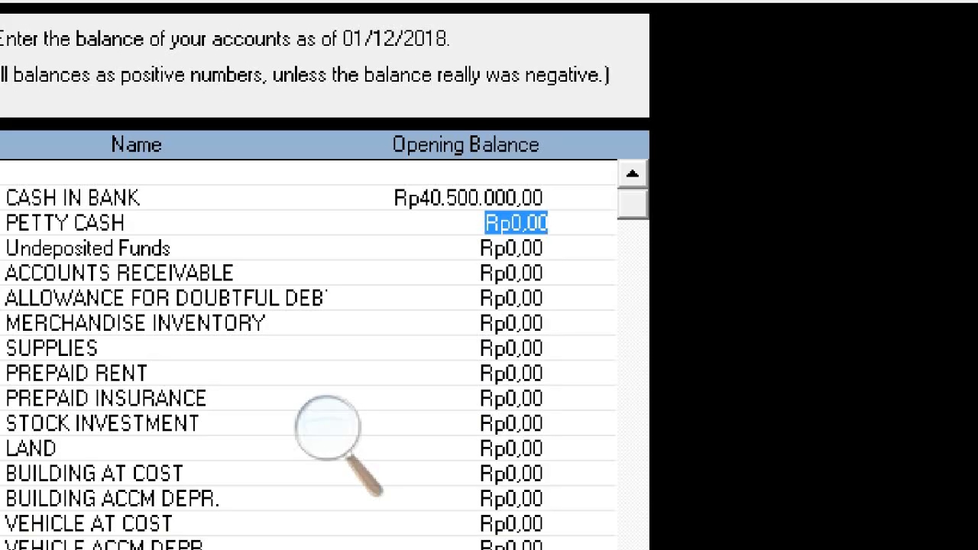
text(10000000)
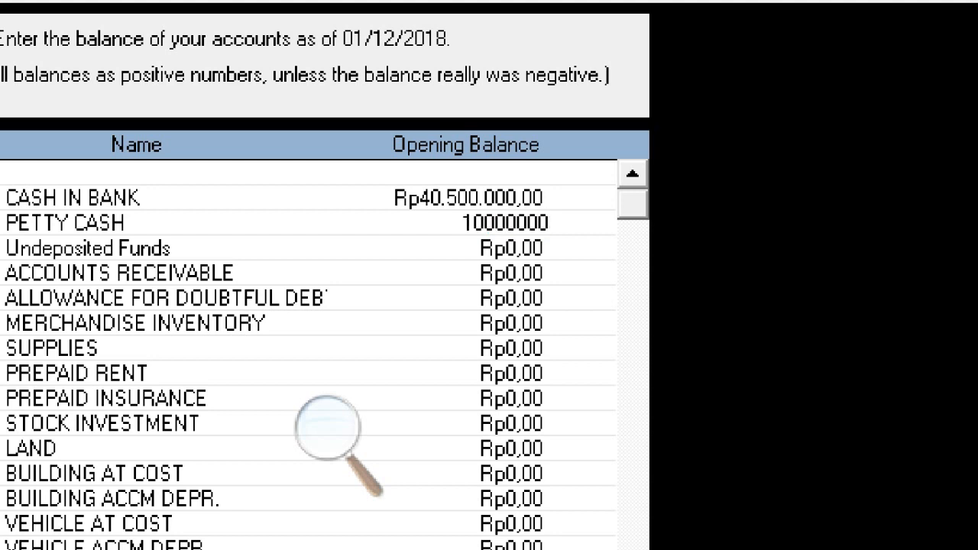
key(Return)
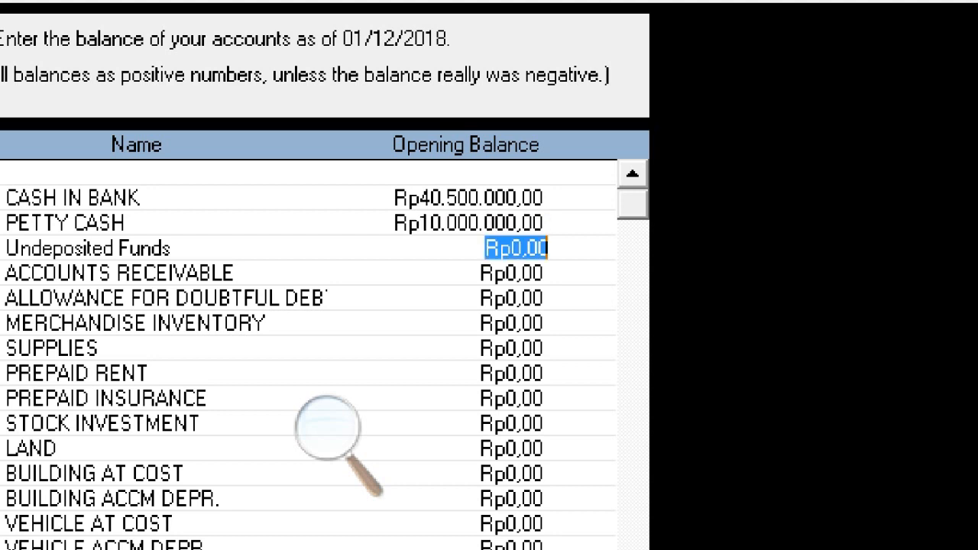
Set the opening balances of Accounts Receivable to Rp85.800.000 and Allowance for Doubtful Debt to negative Rp12.800.000, leaving Undeposited Funds unfilled.
key(Return)
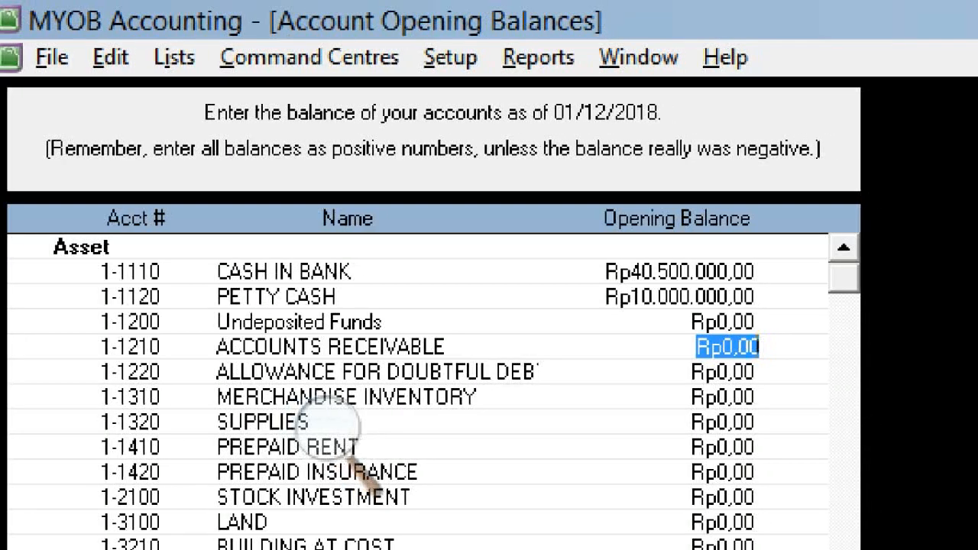
text(85800000)
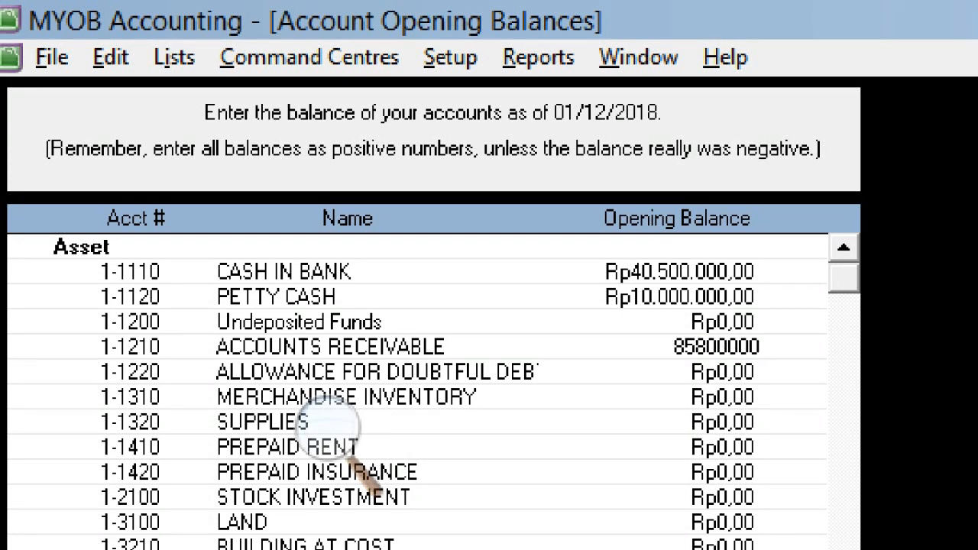
key(Tab)
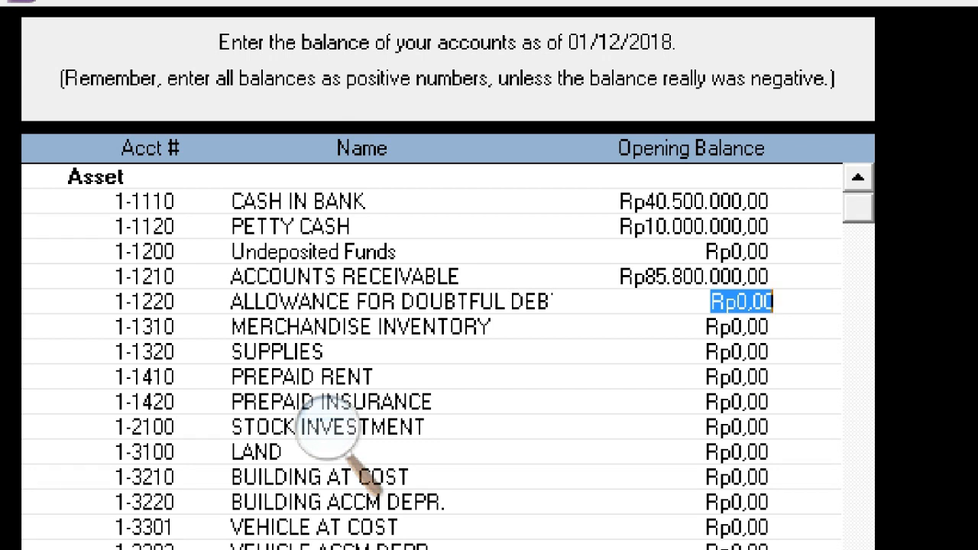
text(-)
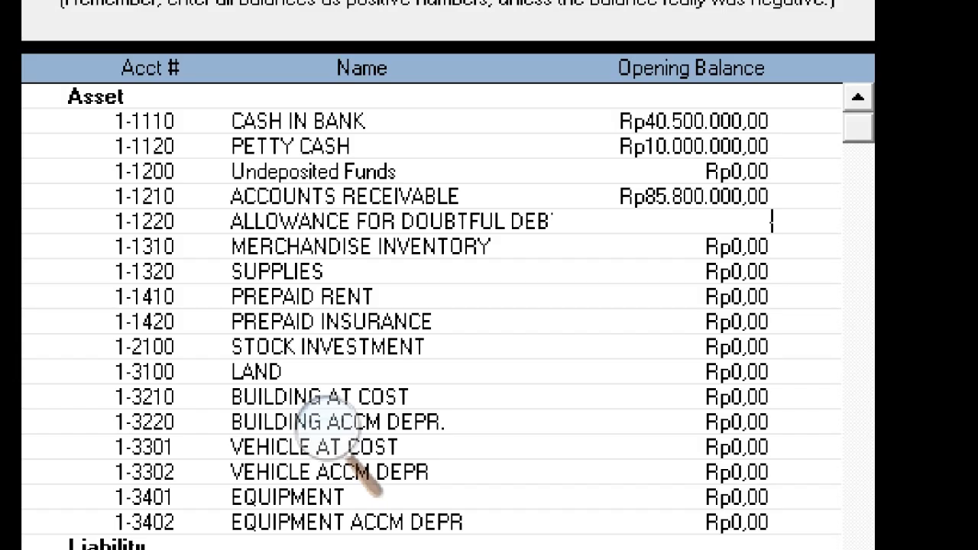
text(-12800000)
key(Tab)
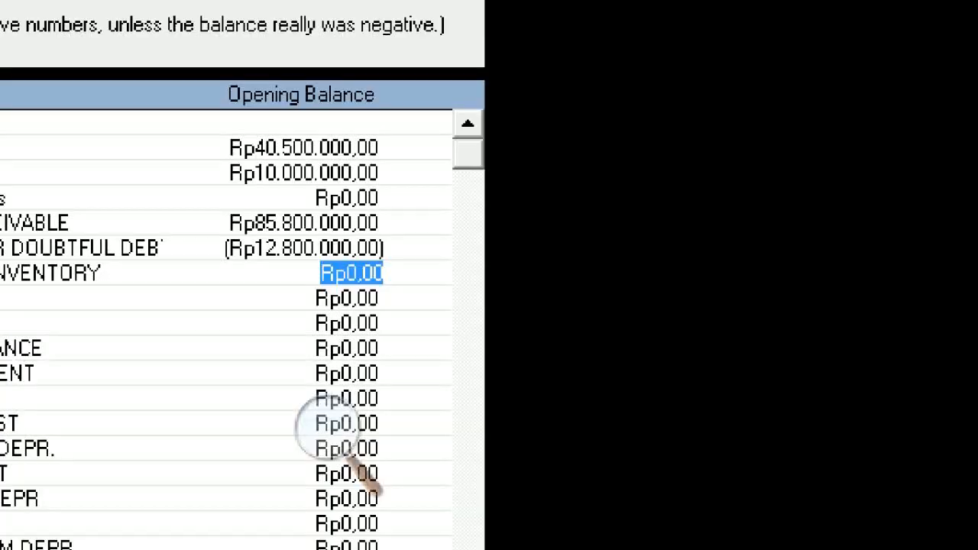
Set the Merchandise Inventory opening balance to Rp520.000.000.
text(54)
text(0000)
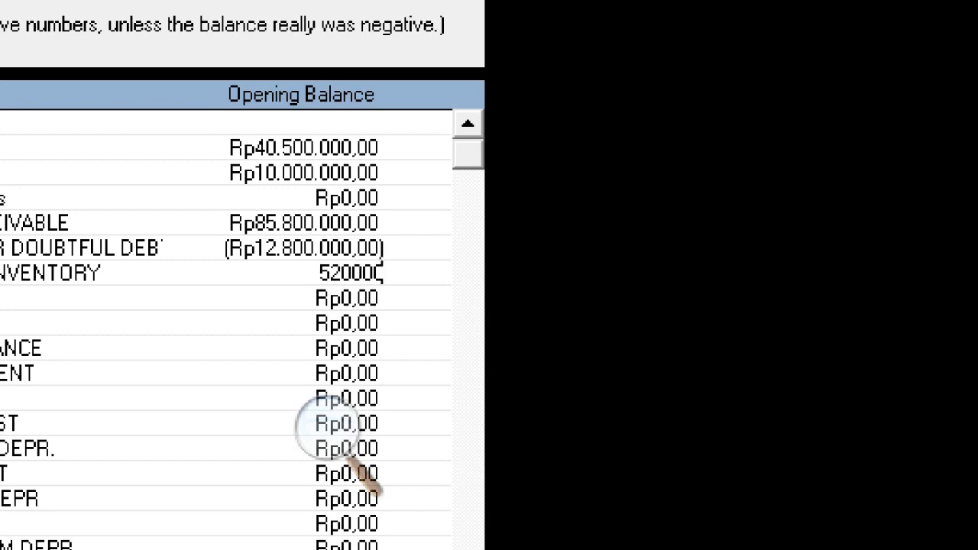
text(000)
key(Return)
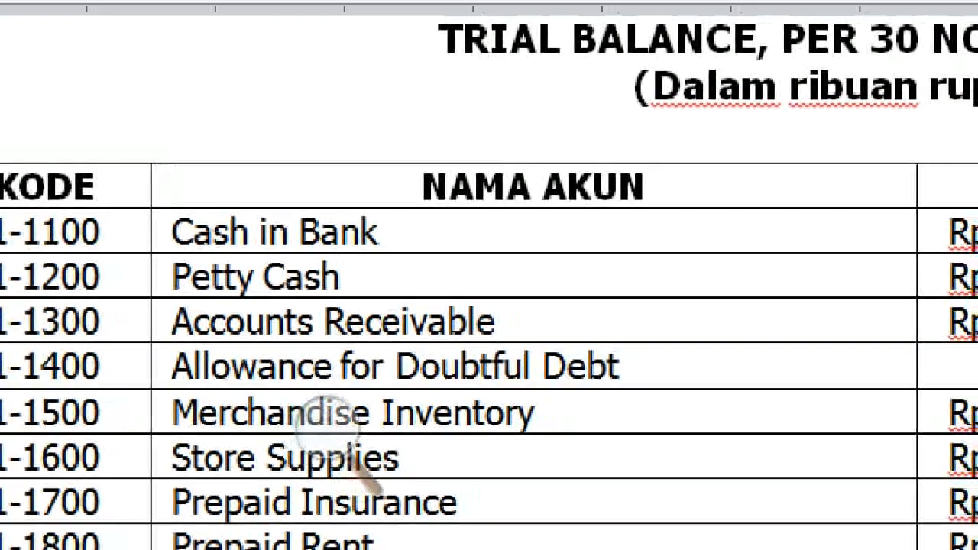
Check the Store Supplies row of the Word trial balance and set the Supplies opening balance in MYOB to Rp9.000.000.
click(402, 456)
key(Right)
key(Right)
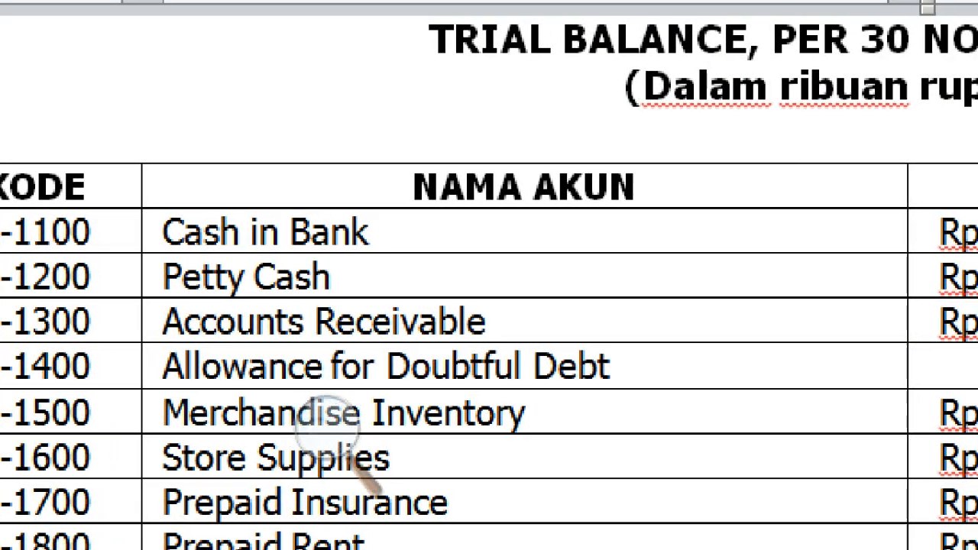
key(End)
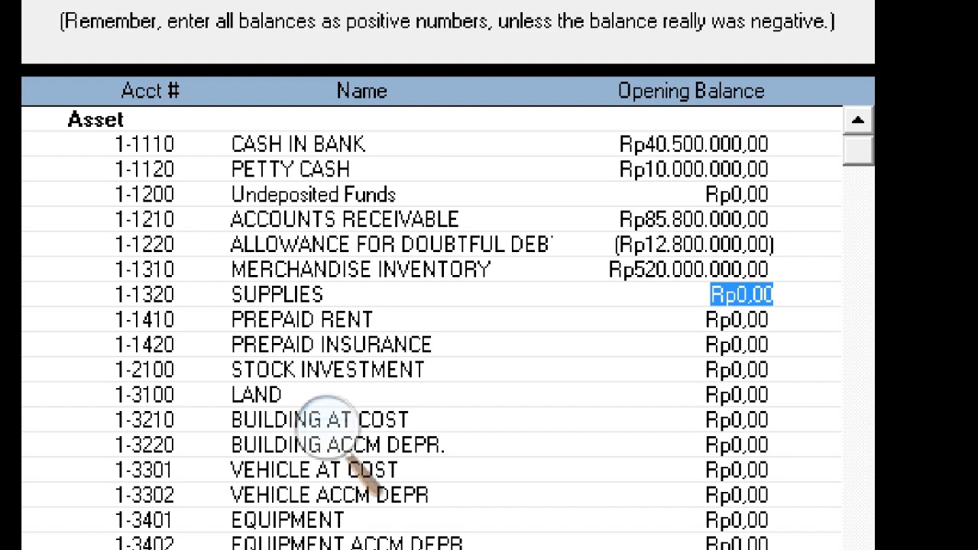
text(9000000)
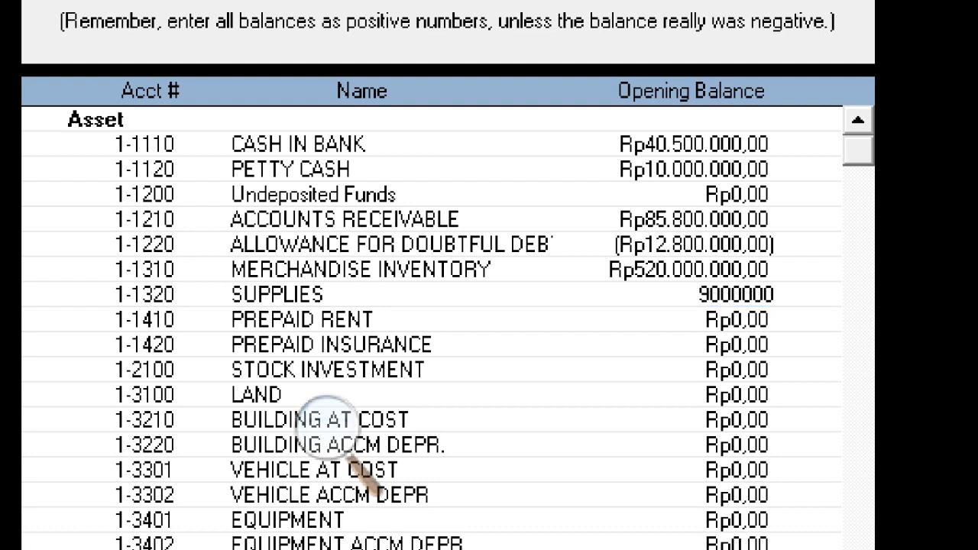
key(Tab)
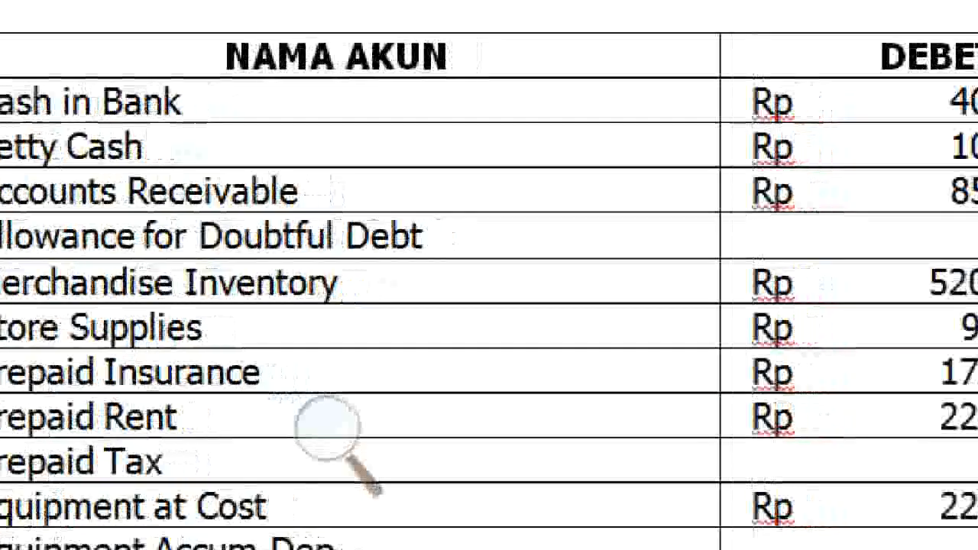
Check the Prepaid Rent row of the Word trial balance and set the Prepaid Rent opening balance in MYOB to Rp22.500.000.
key(Down)
key(Down)
key(alt+Tab)
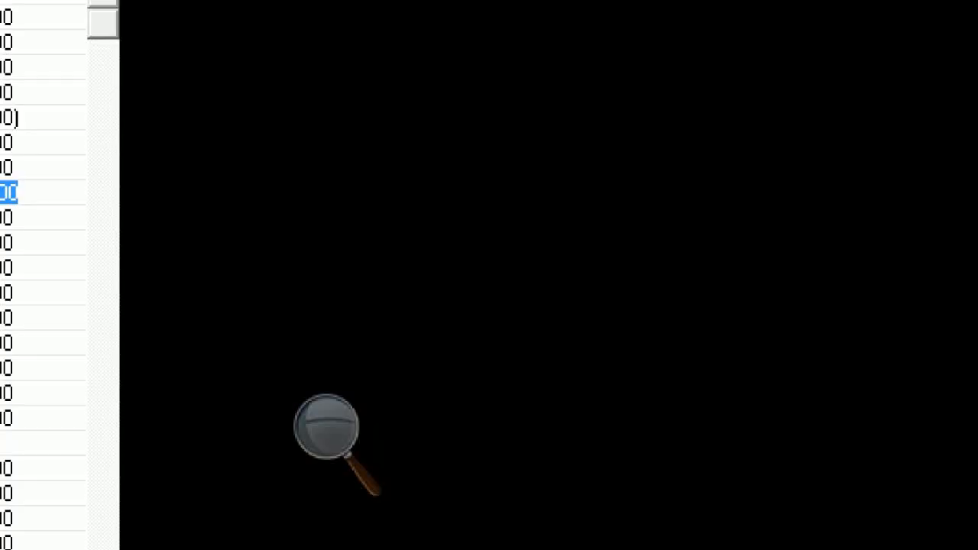
text(2)
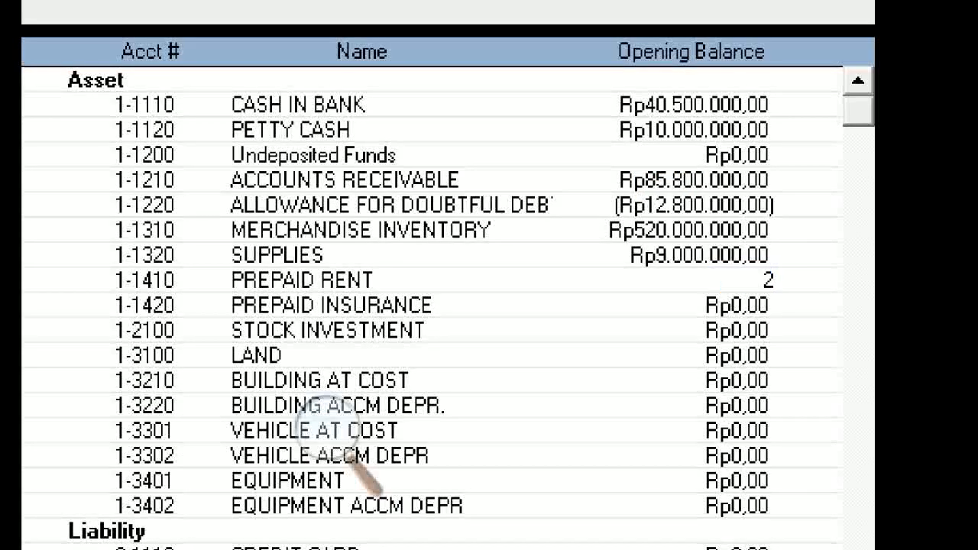
text(2.500.000)
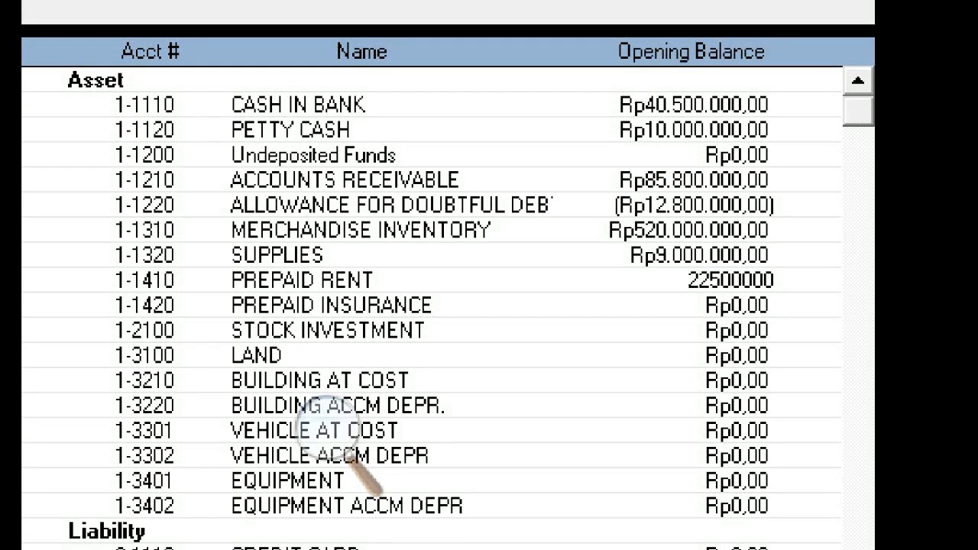
key(Tab)
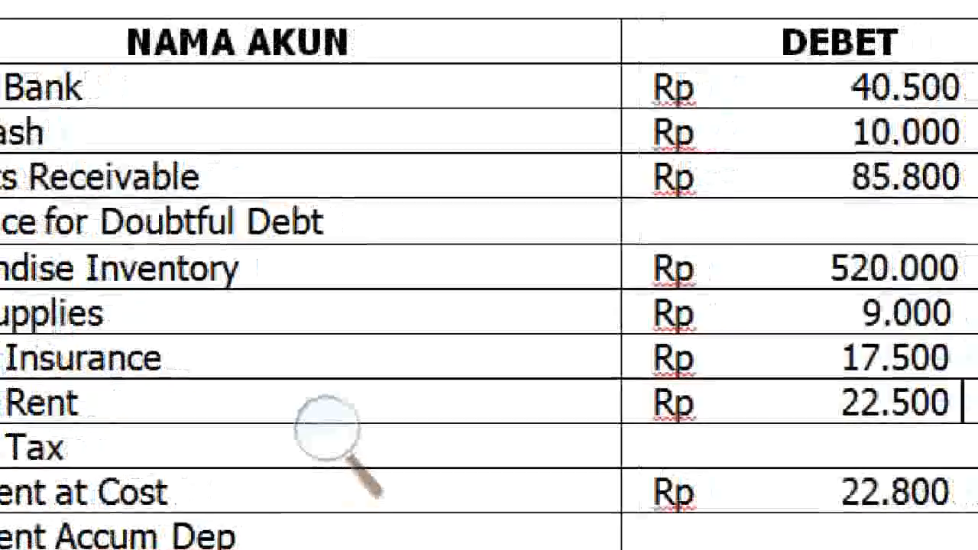
Check the Prepaid Insurance row in Word and set the Prepaid Insurance opening balance in MYOB to Rp17.500.000.
key(Up)
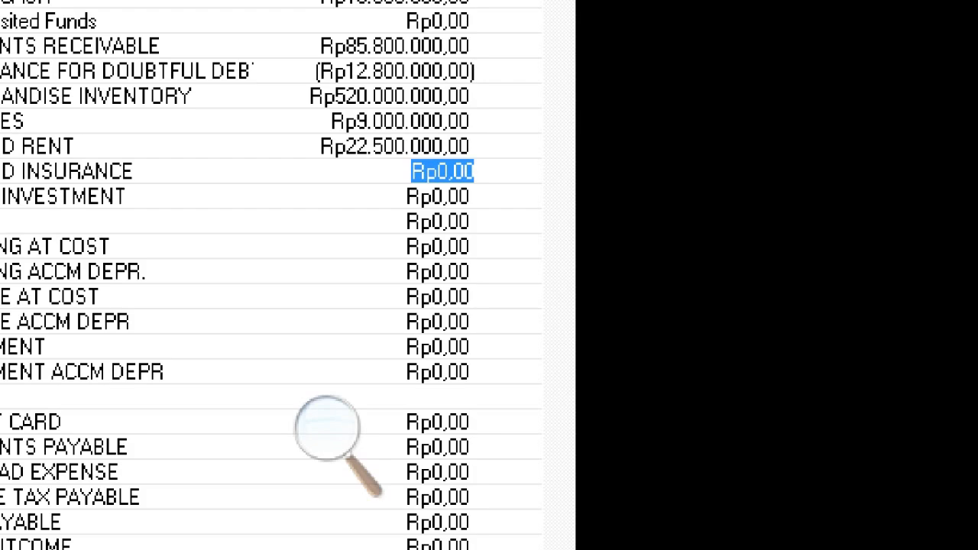
text(17)
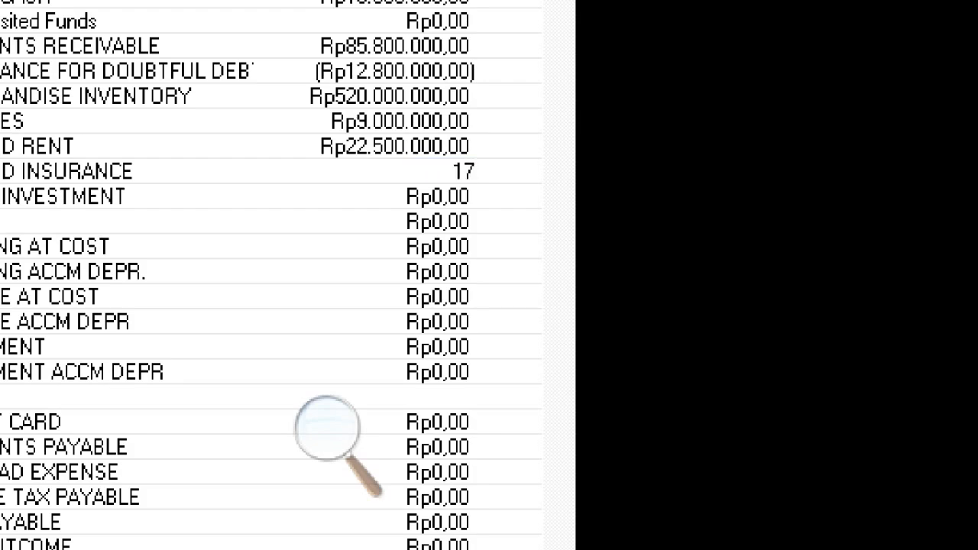
text(.500.00000)
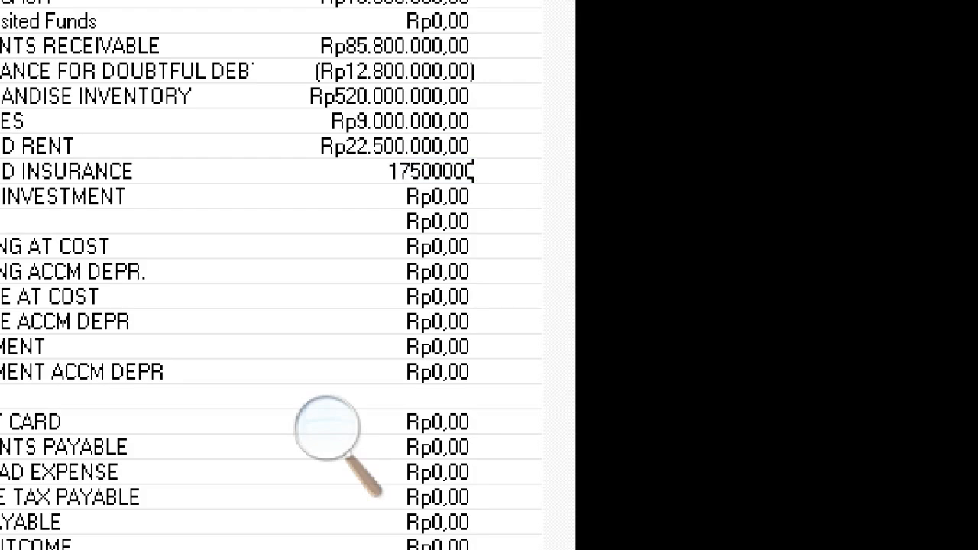
key(Return)
key(Left)
key(Left)
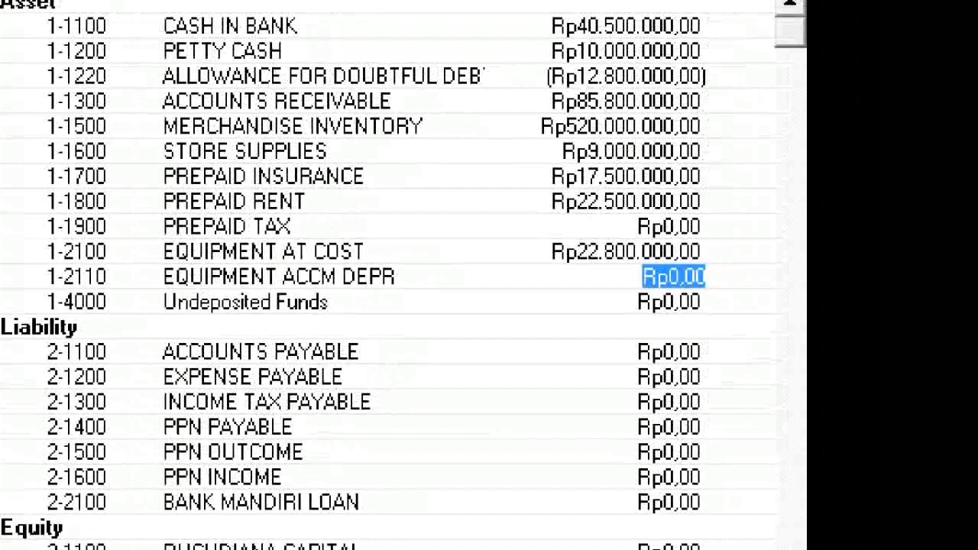
Set the Equipment Accm Depr opening balance to negative Rp16.500.000.
key(alt+minus)
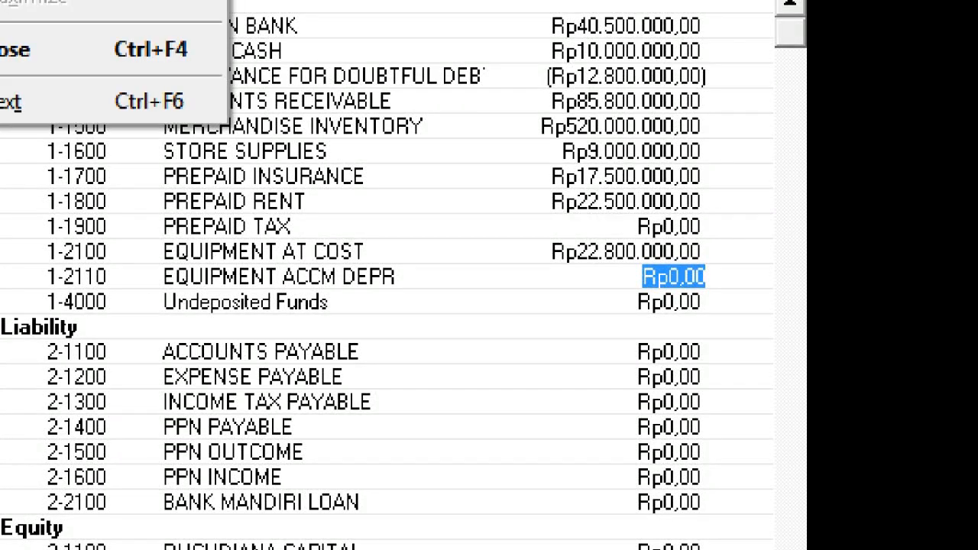
key(Escape)
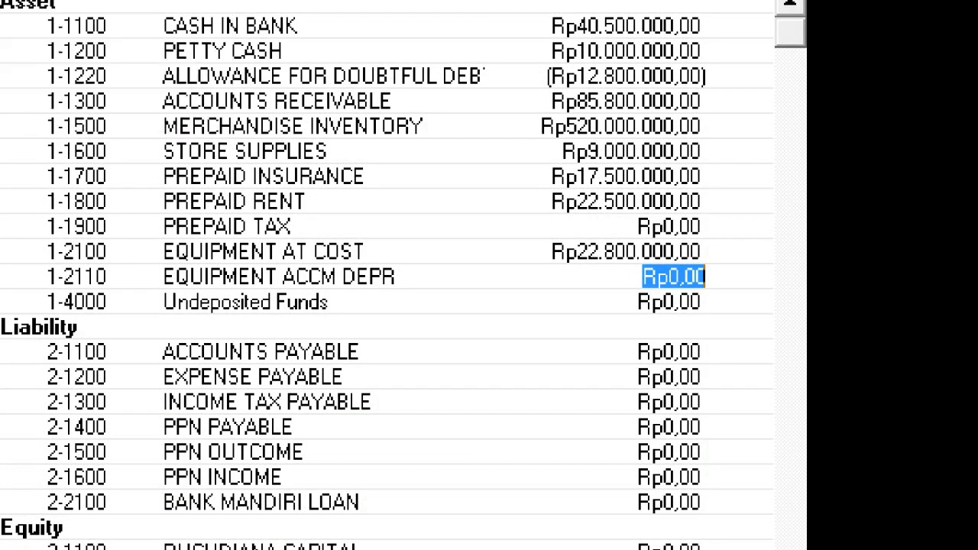
key(BackSpace)
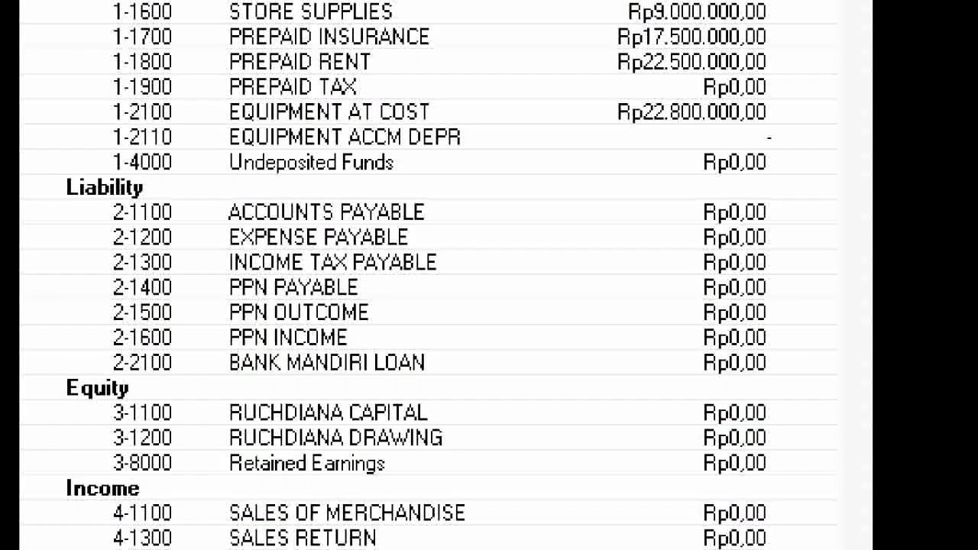
text(16.50)
text(0.00)
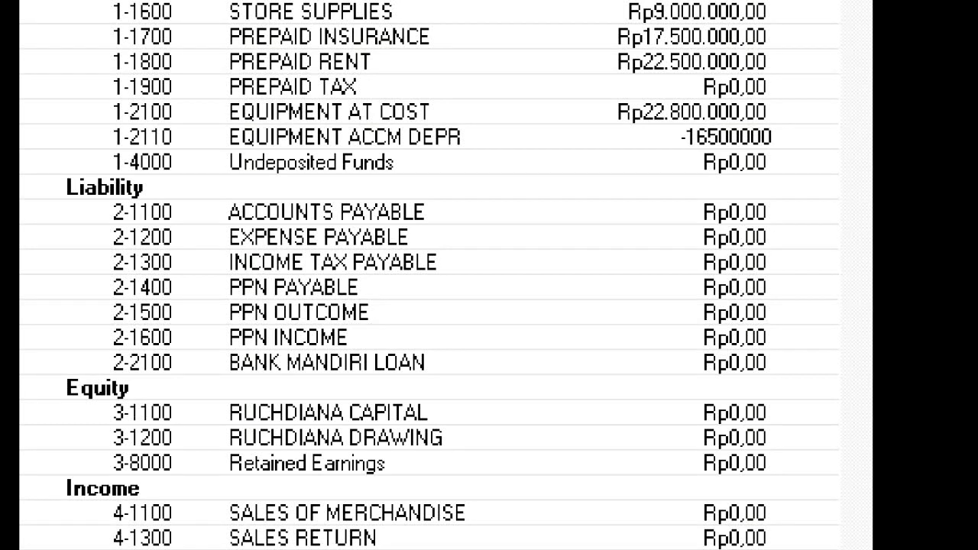
text(00))
key(Tab)
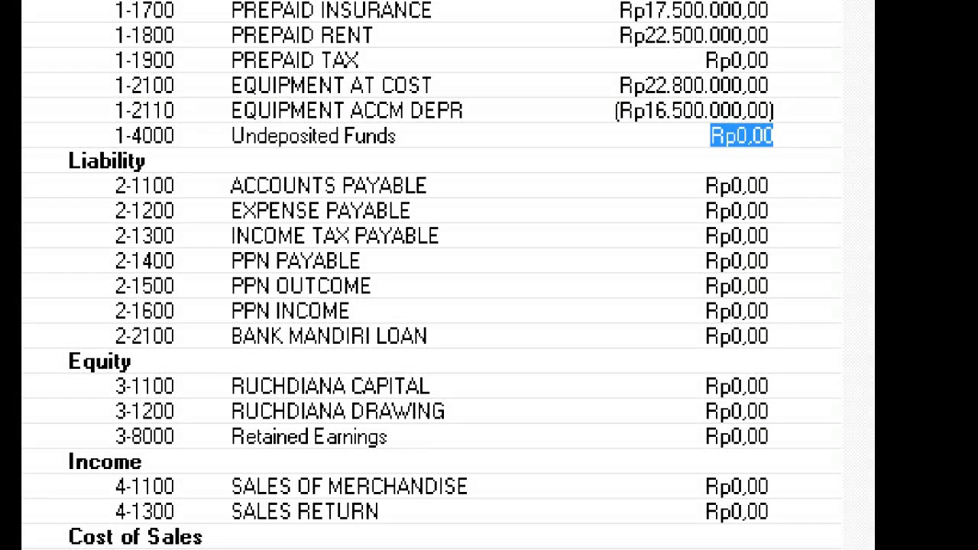
Leave Undeposited Funds unfilled and set the Accounts Payable opening balance to Rp69.300.000.
key(Tab)
text(69)
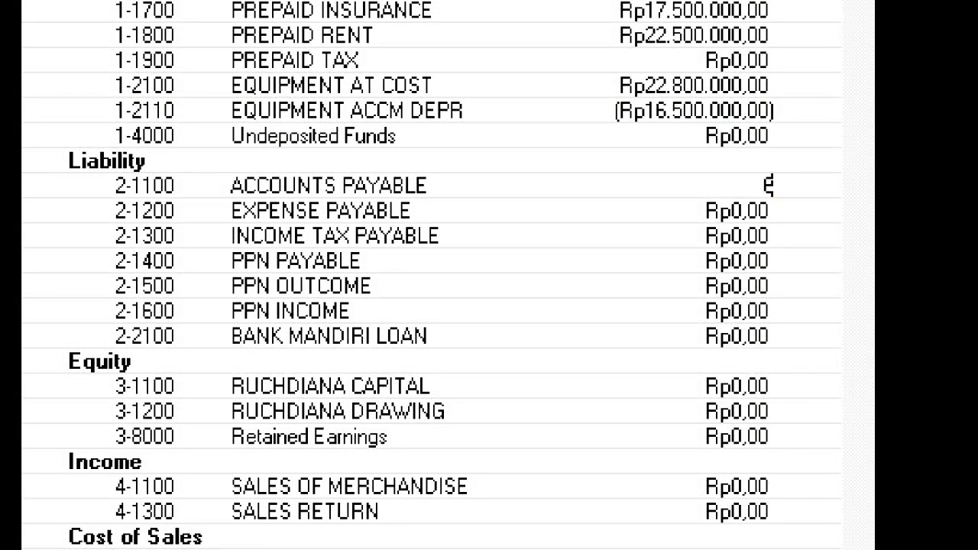
text(300000)
key(Tab)
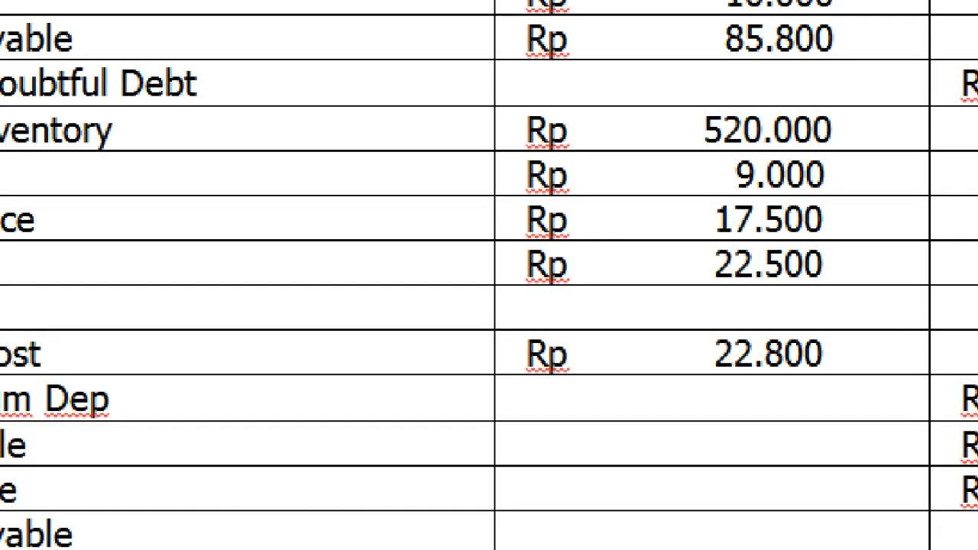
Check the Expense Payable row of the Word trial balance and set the Expense Payable opening balance in MYOB to Rp3.900.000.
click(20, 489)
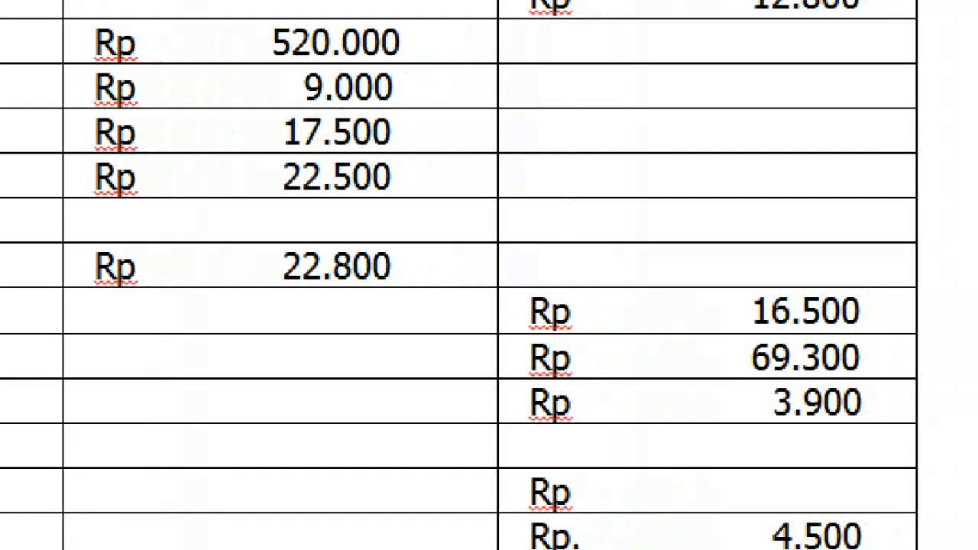
click(875, 402)
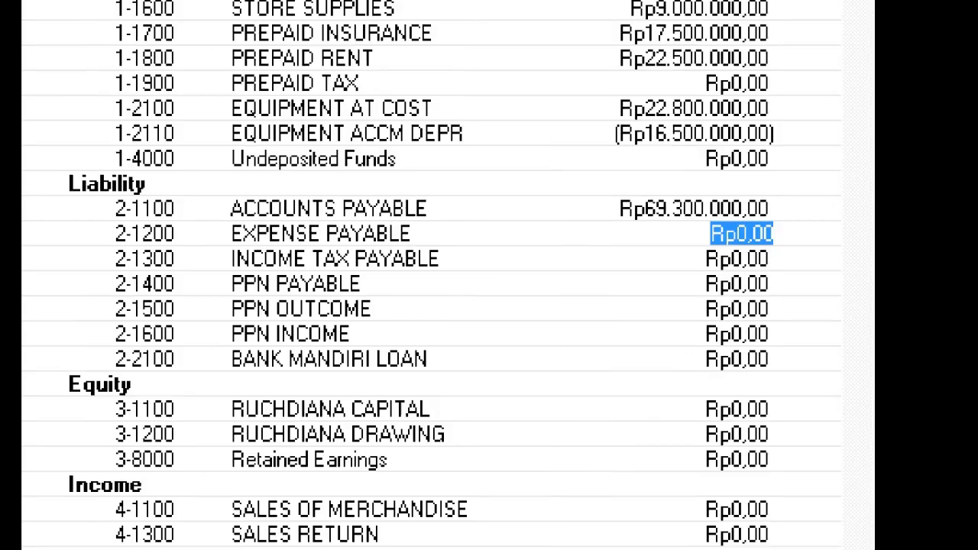
text(390000)
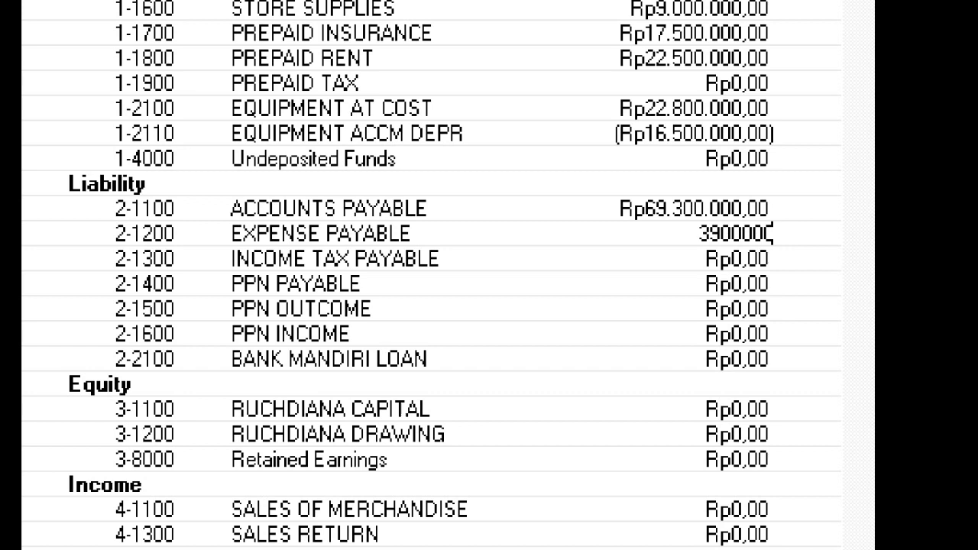
key(Tab)
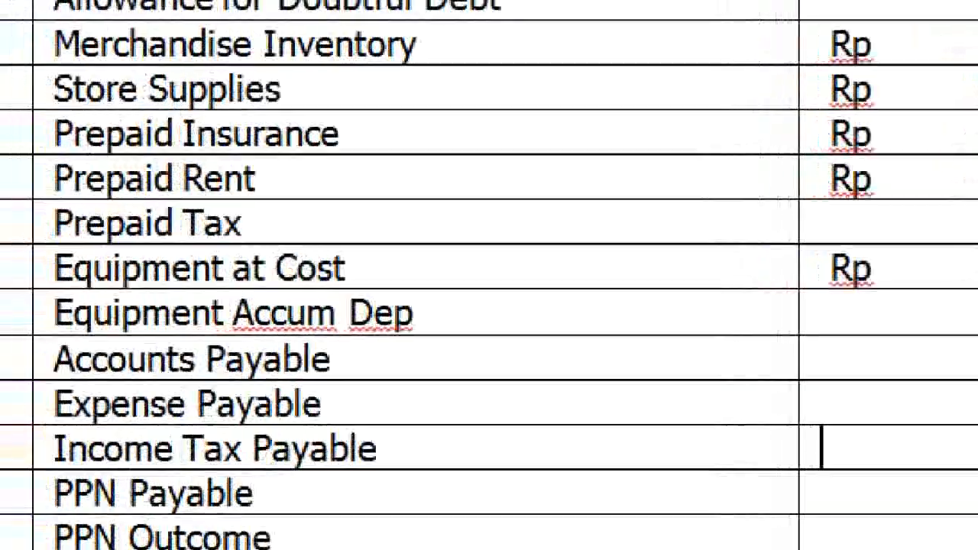
Check the tax rows of the Word trial balance and set the PPN Outcome opening balance in MYOB to Rp4.500.000.
click(272, 536)
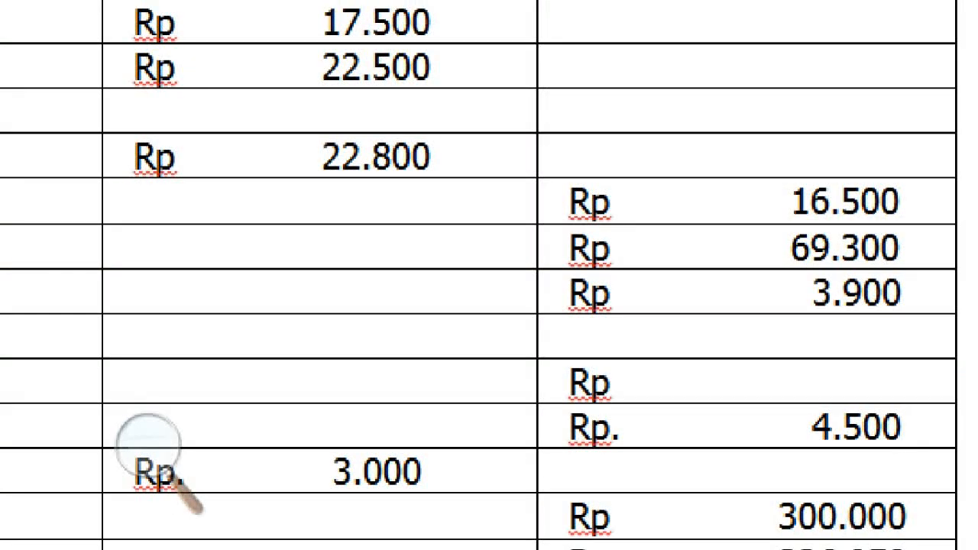
key(alt+Tab)
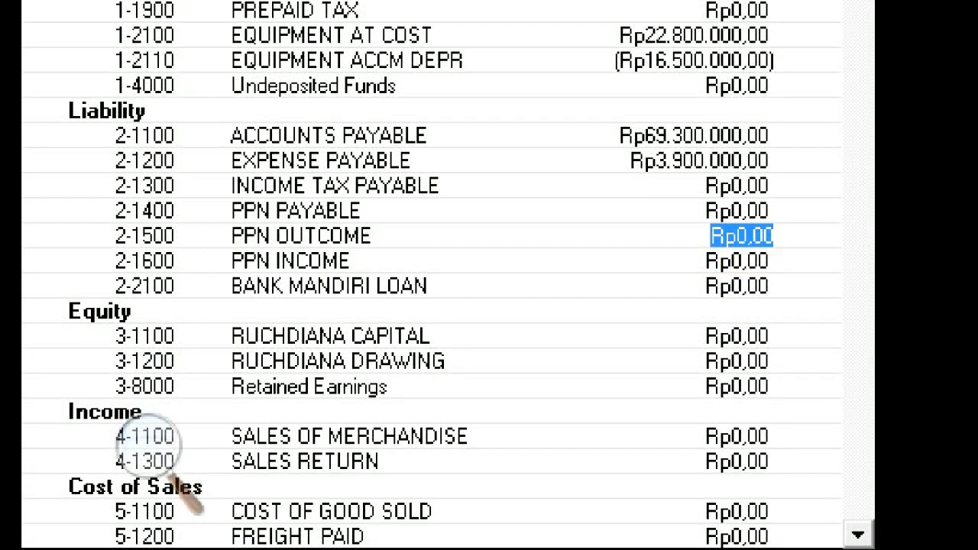
text(4500000)
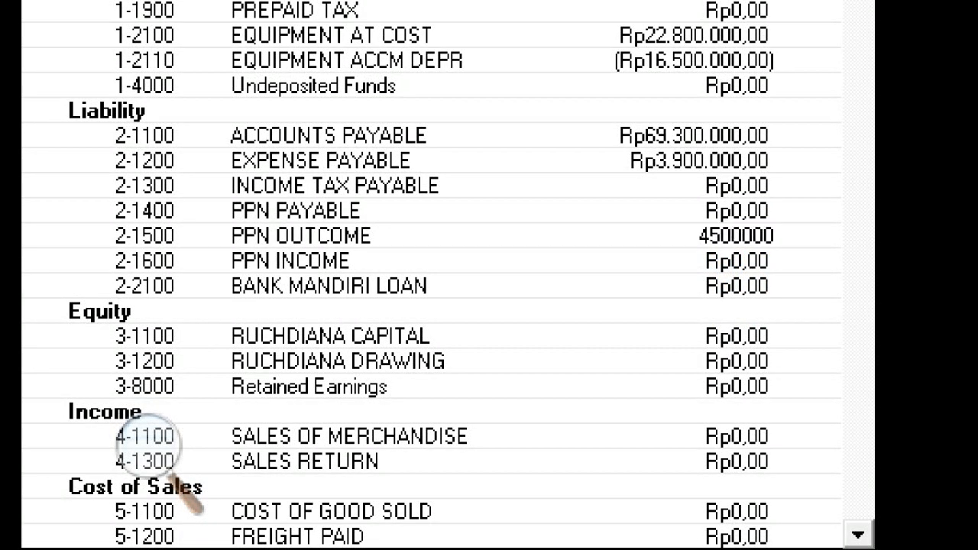
key(Tab)
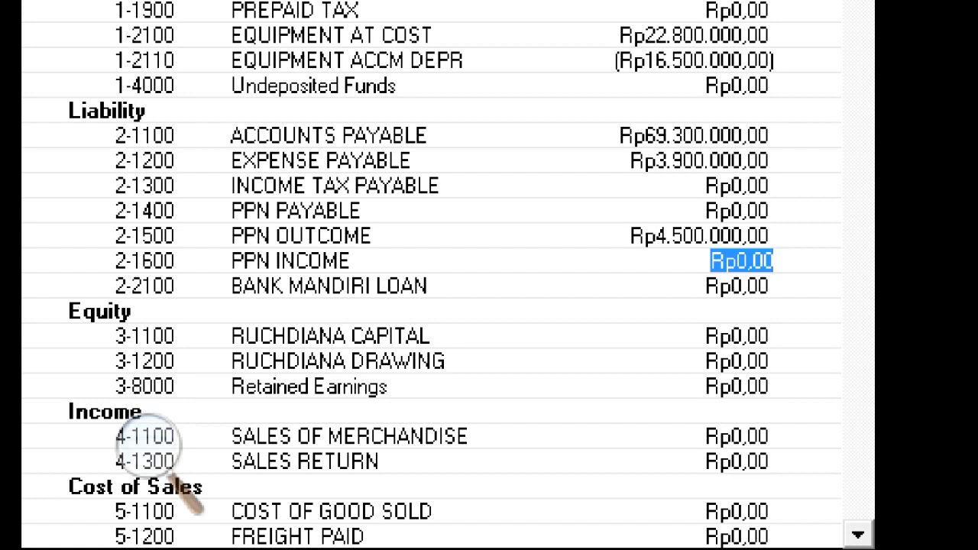
Check the PPN Income row in Word and set the PPN Income opening balance in MYOB to negative Rp3.000.000.
key(alt+Tab)
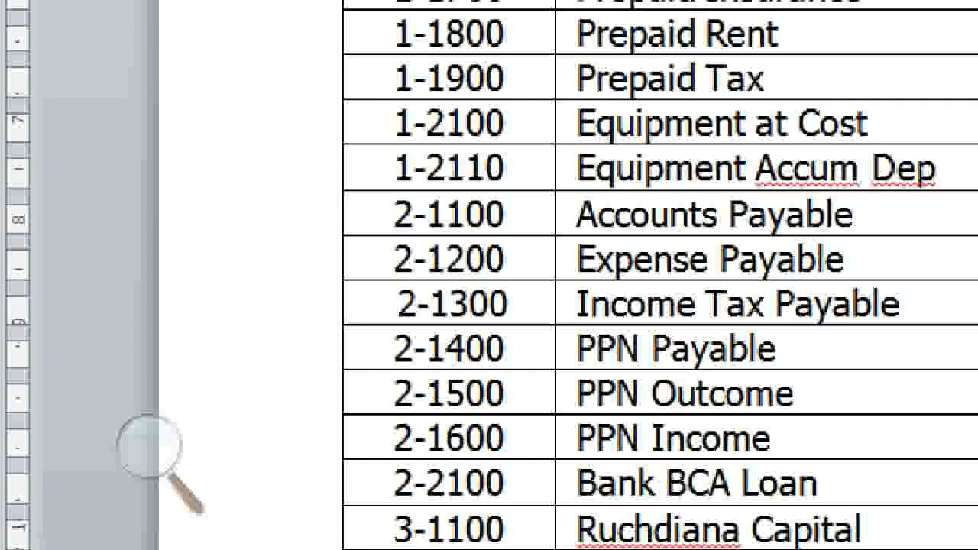
click(708, 429)
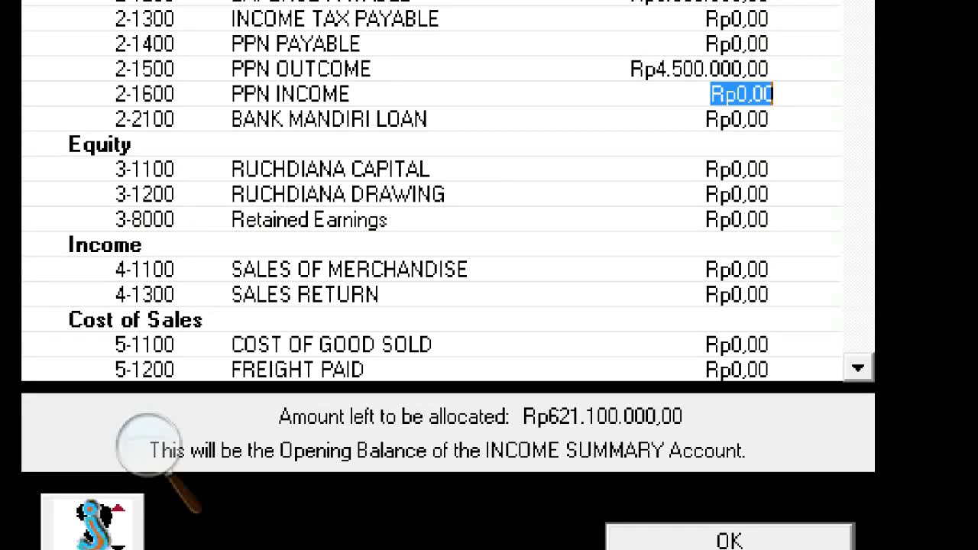
text(-)
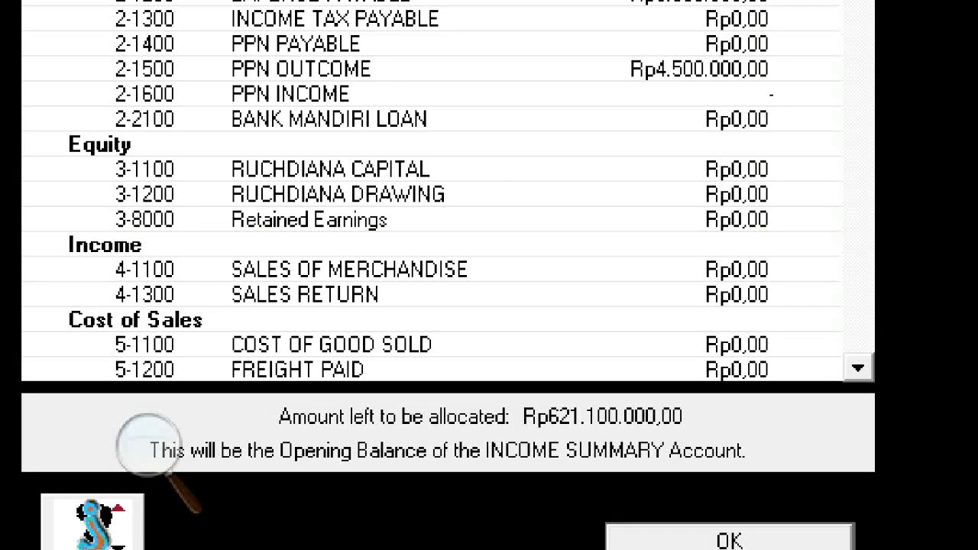
text(3000000)
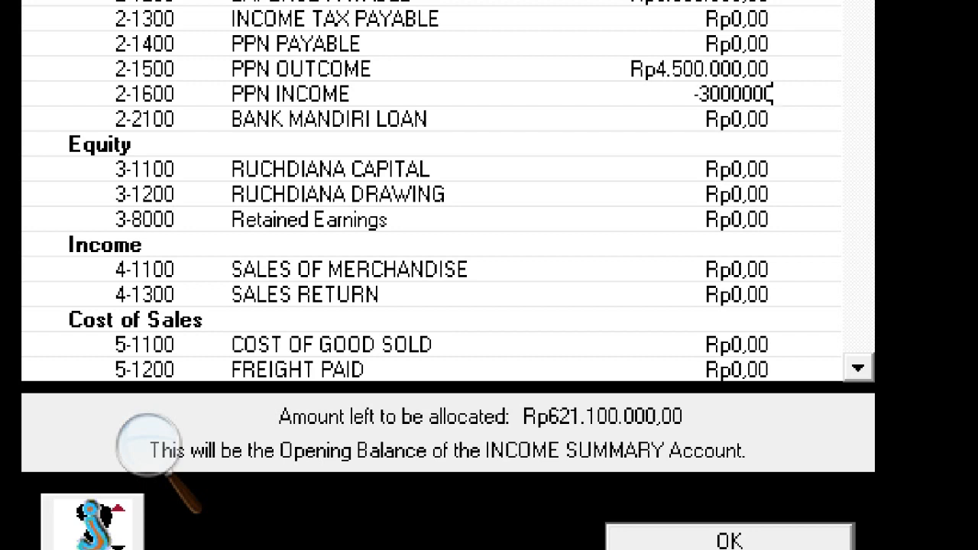
key(Tab)
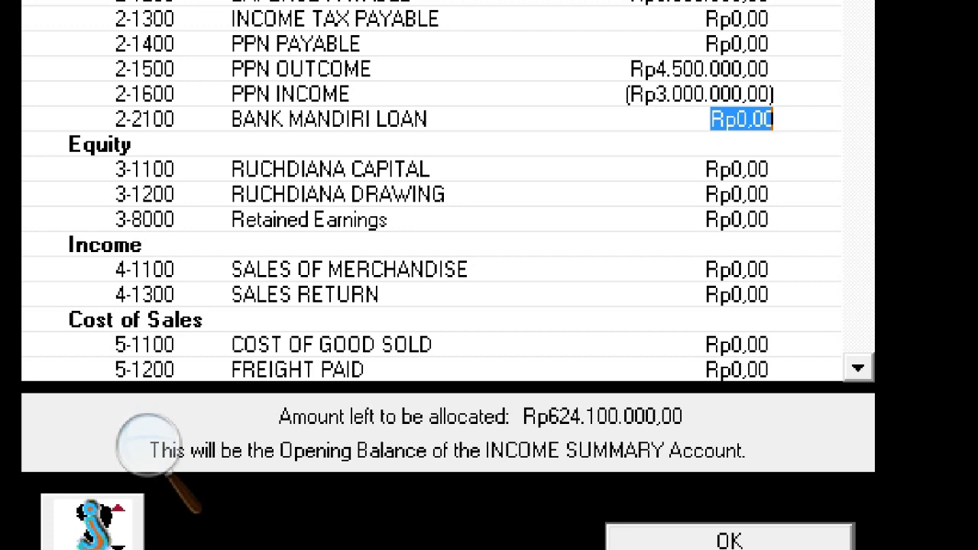
Check the Bank BCA Loan row in Word and set the Bank Mandiri Loan opening balance in MYOB to Rp300.000.000.
key(alt+Tab)
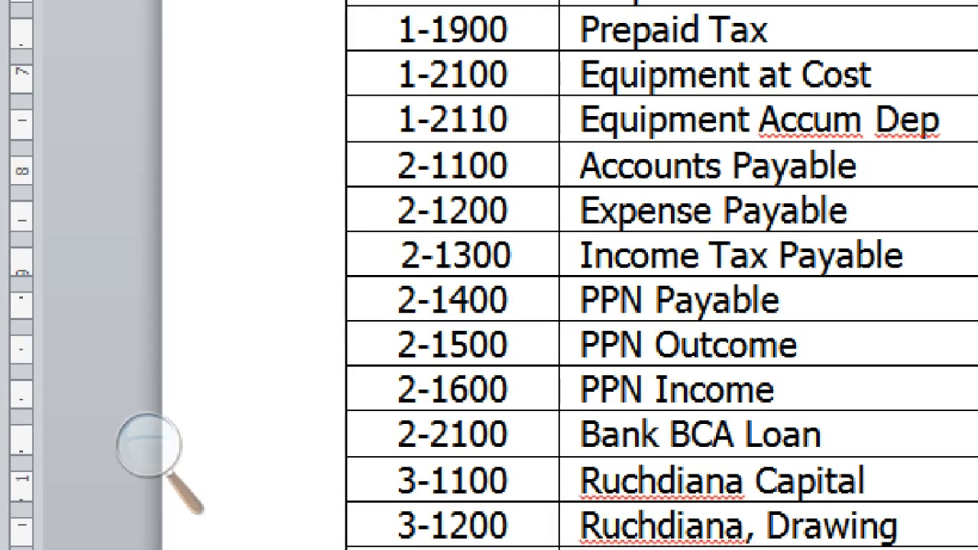
key(Down)
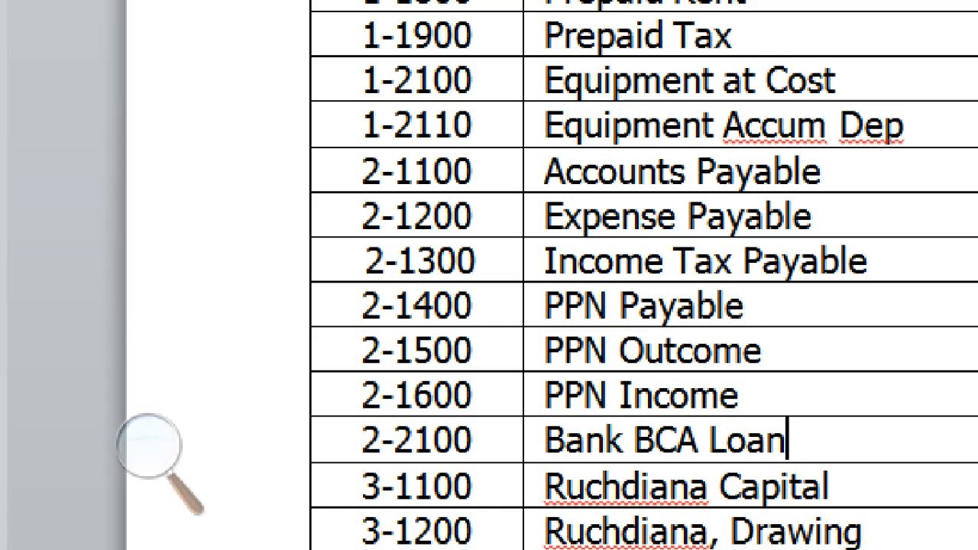
key(alt+Tab)
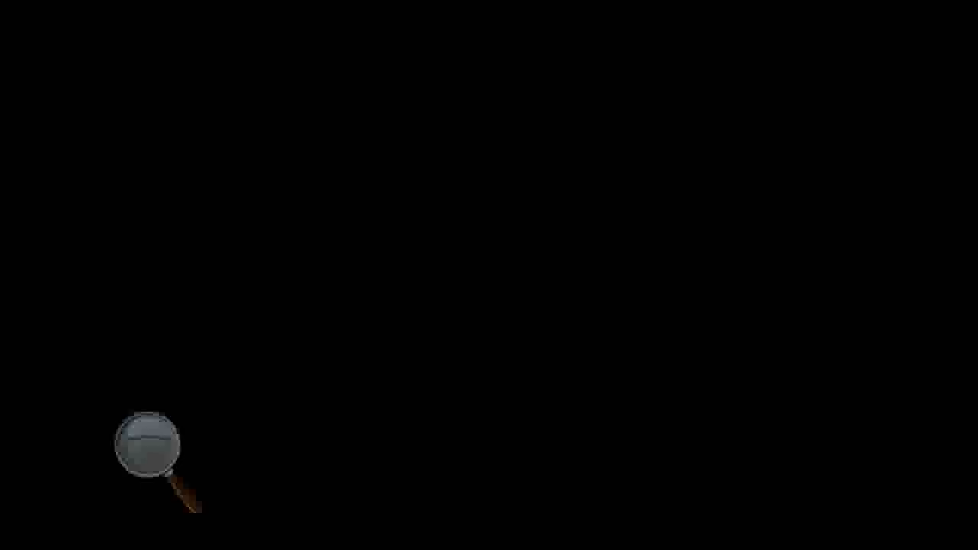
text(3000000000)
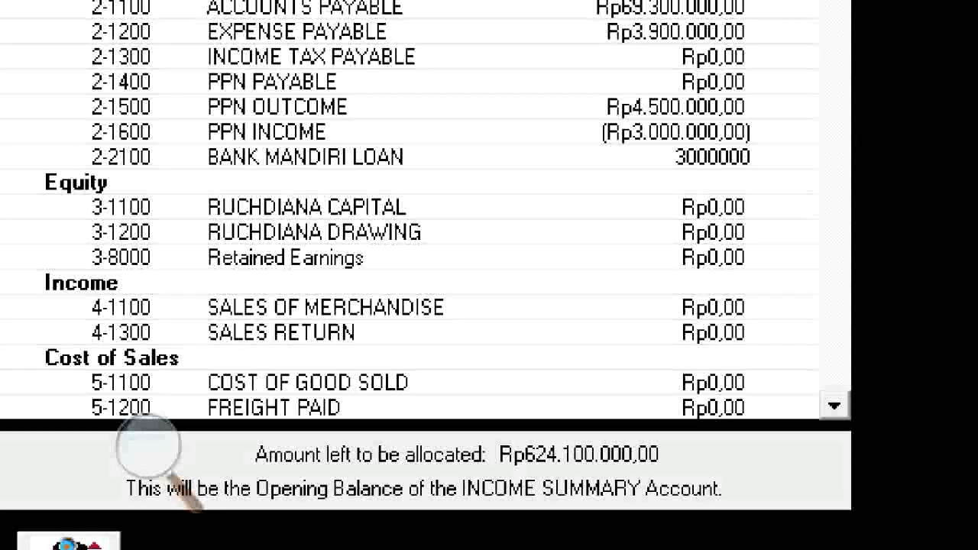
key(Down)
key(Up)
text(300.000.000)
key(Return)
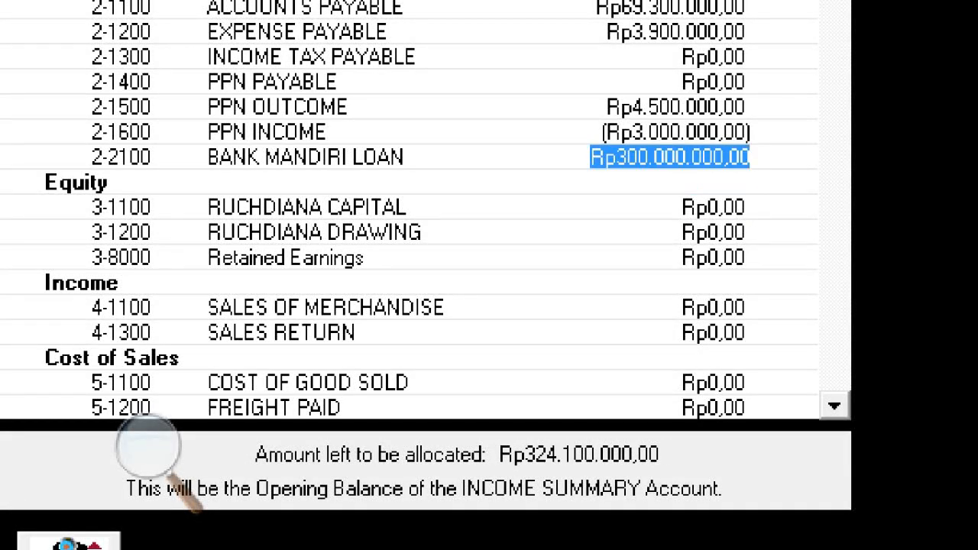
key(Down)
Check the owner's Capital row of the Word trial balance and set the owner's Capital opening balance in MYOB to Rp326.950.000.
key(alt+Tab)
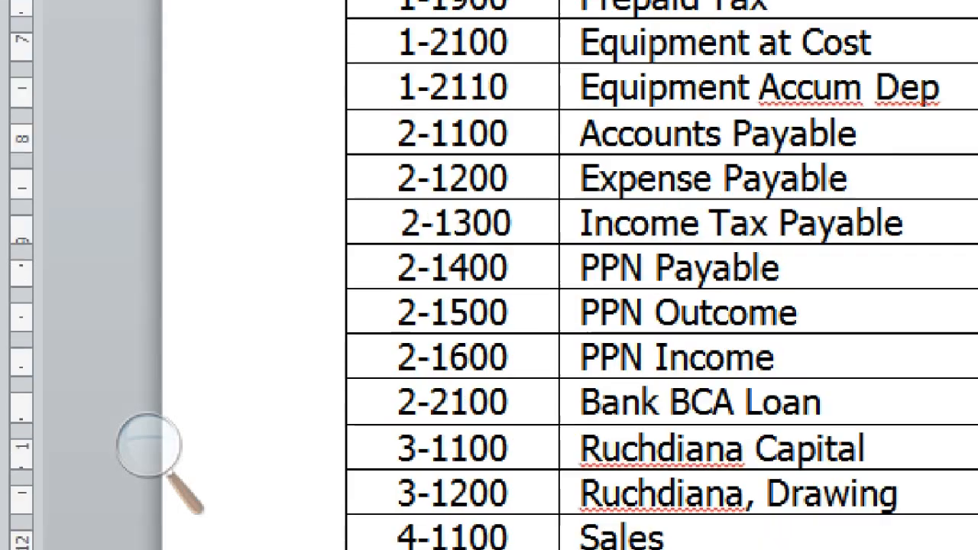
key(alt+Tab)
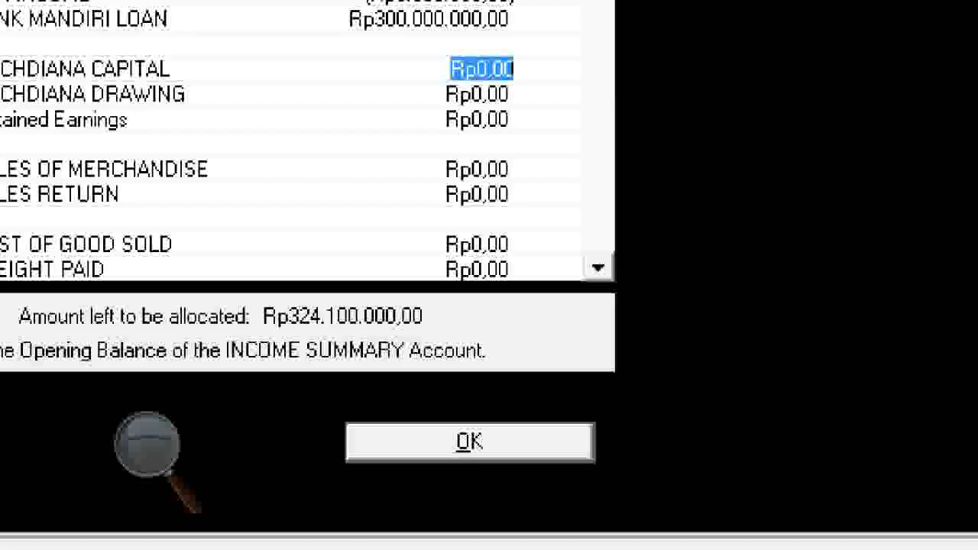
text(326950000)
key(Return)
key(Down)
Check the owner's Drawing row in Word and set the owner's Drawing opening balance in MYOB to negative Rp25.400.000.
key(alt+Tab)
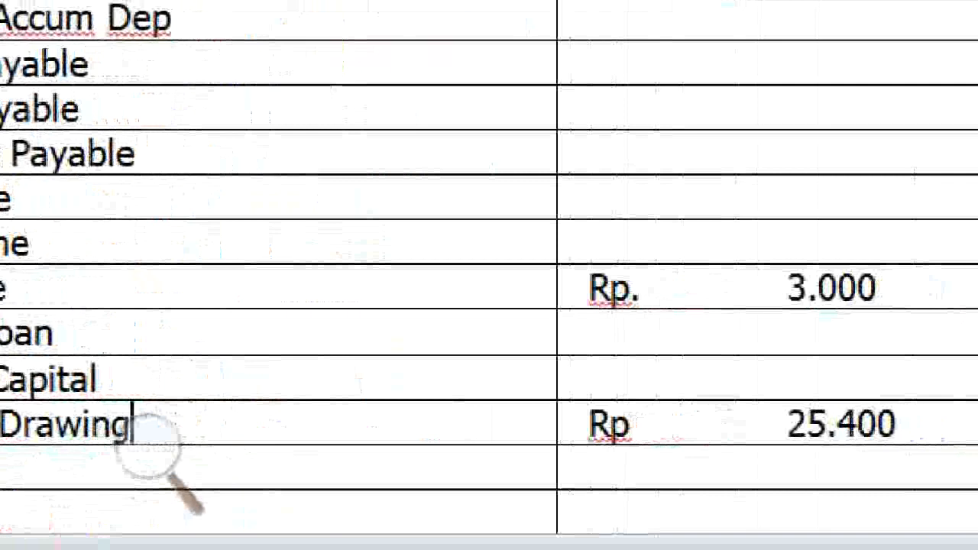
key(alt+Tab)
text(-25400000)
key(Return)
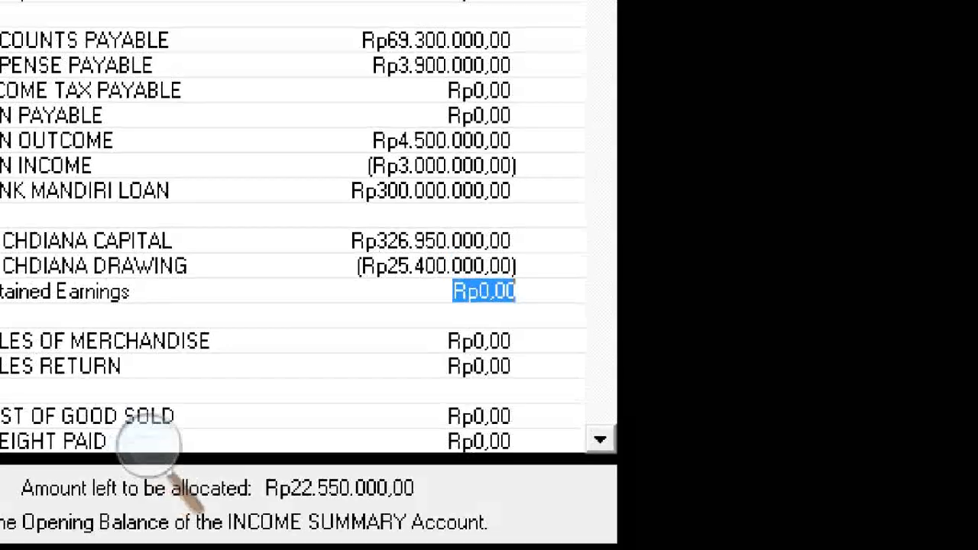
Check the Sales row in Word and set the Sales of Merchandise opening balance in MYOB to Rp503.300.000.
key(alt+Tab)
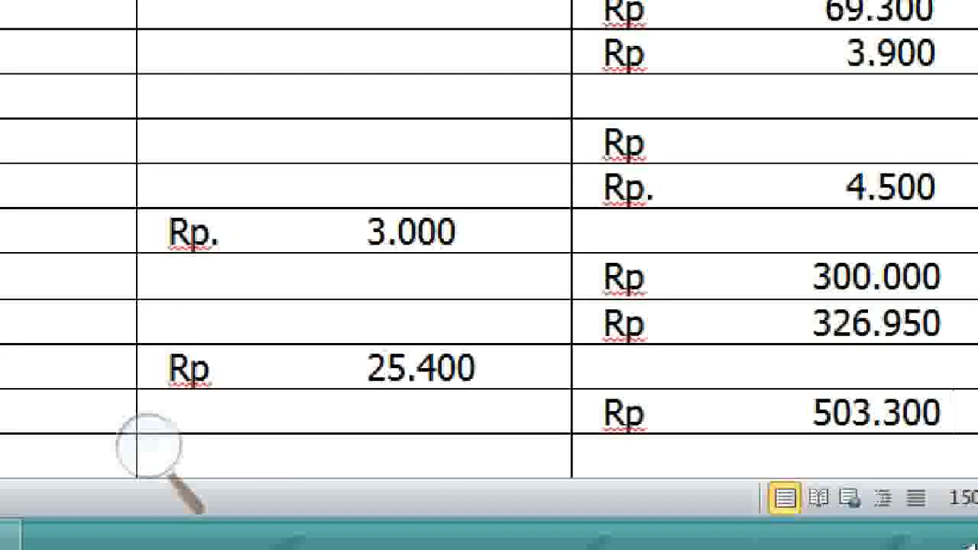
key(alt+Tab)
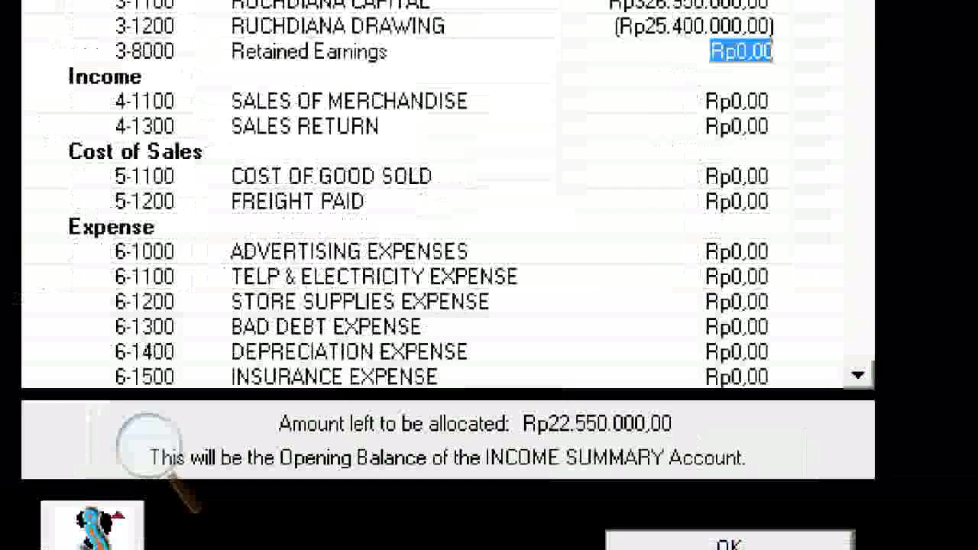
text(503)
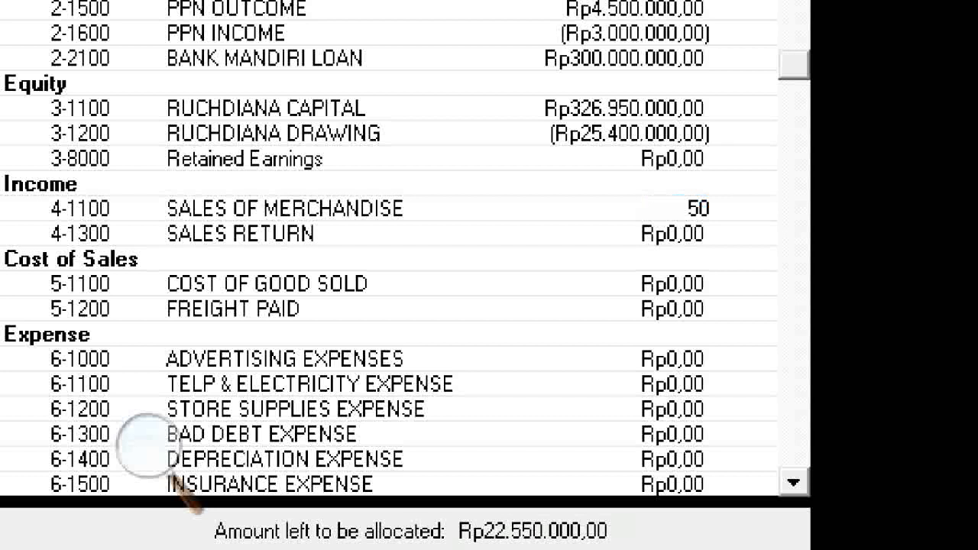
Check the remaining expense rows of the Word trial balance and set the Other Operating Expense opening balance in MYOB to Rp9.300.000.
click(775, 517)
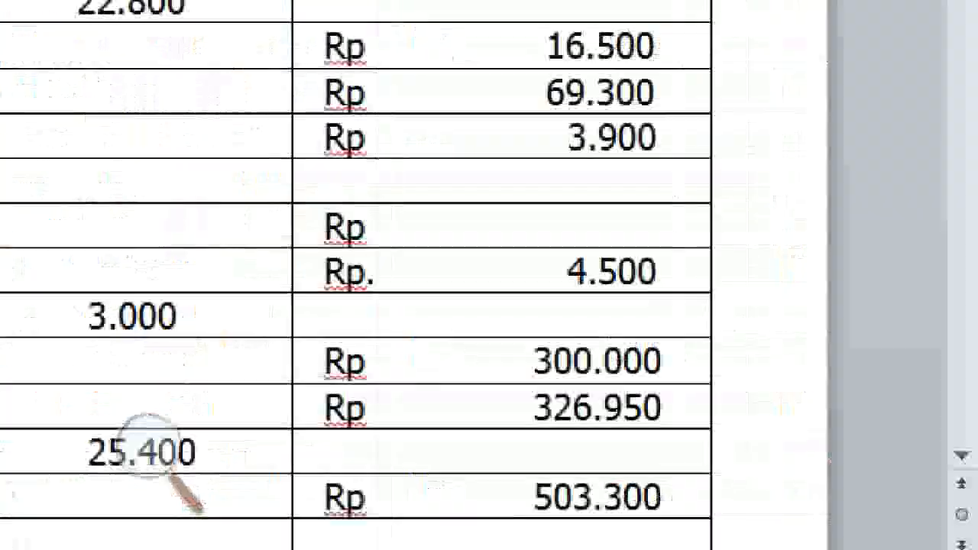
click(960, 454)
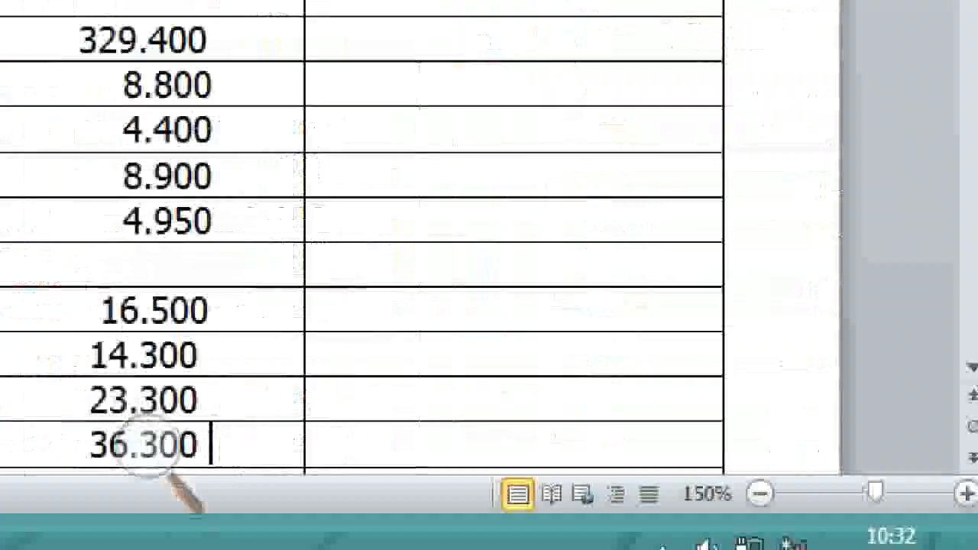
scroll(489, 275, down, 2)
click(700, 301)
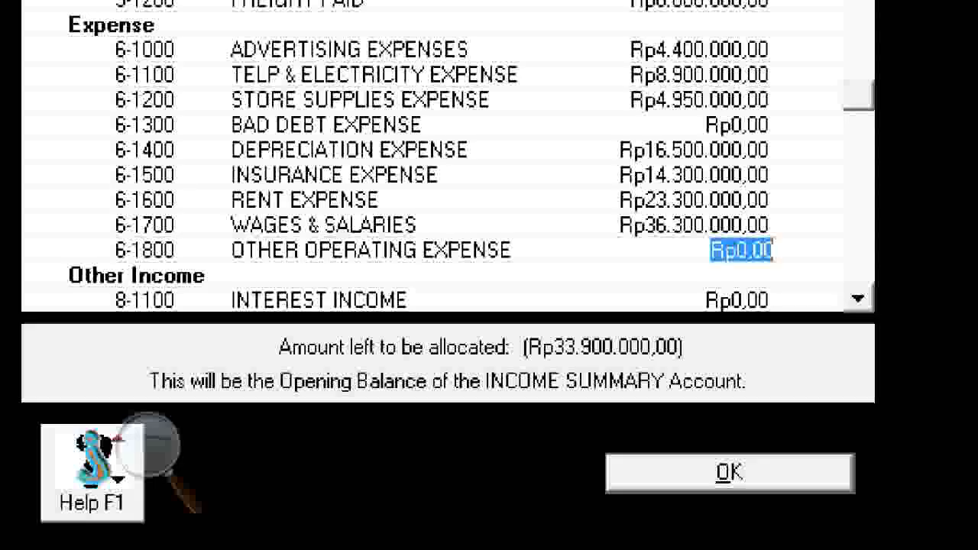
text(9300000)
key(Tab)
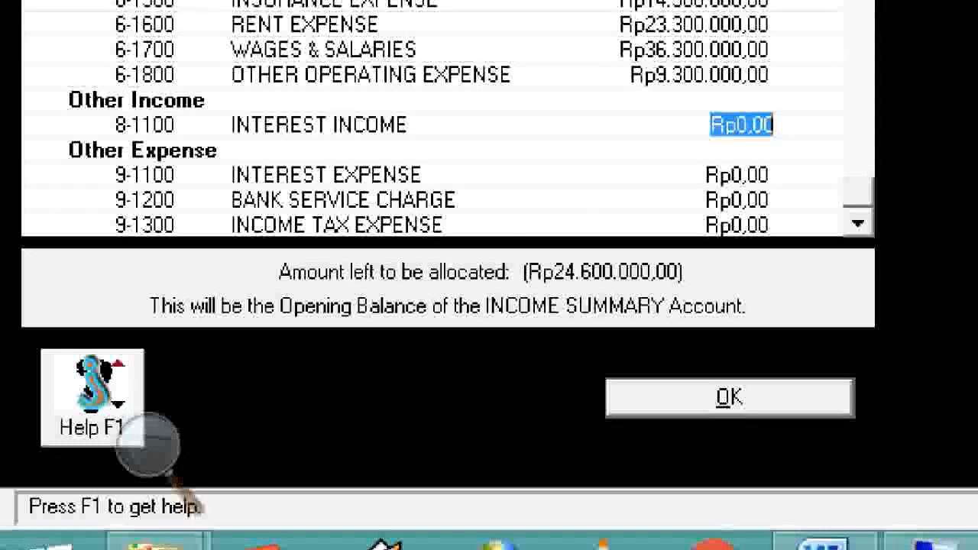
Set the opening balances of Interest Income to Rp5.800.000 and Interest Expense to Rp8.800.000.
text(5800000)
key(Tab)
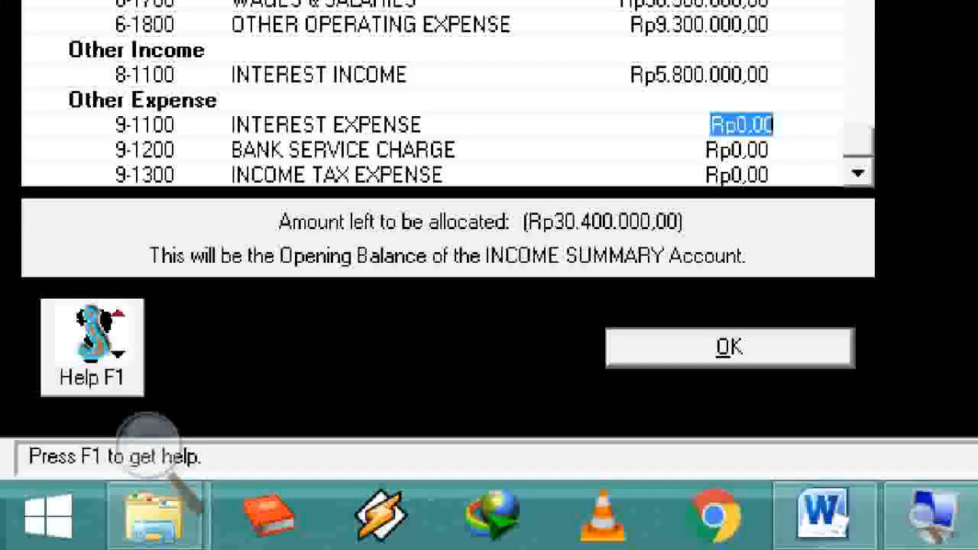
text(8800000)
key(Tab)
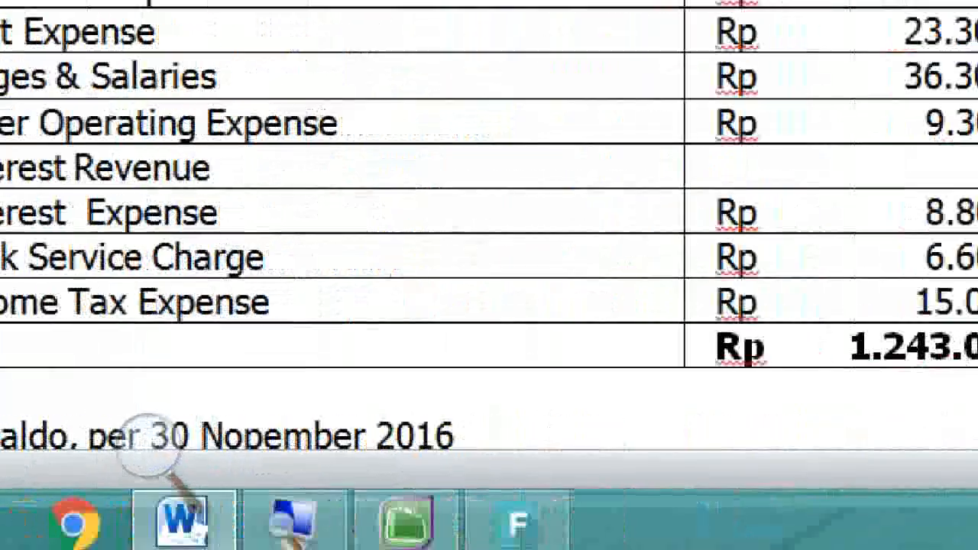
Set the opening balances of Bank Service Charge to Rp6.600.000 and Income Tax Expense to Rp15.000.000.
text(6600000)
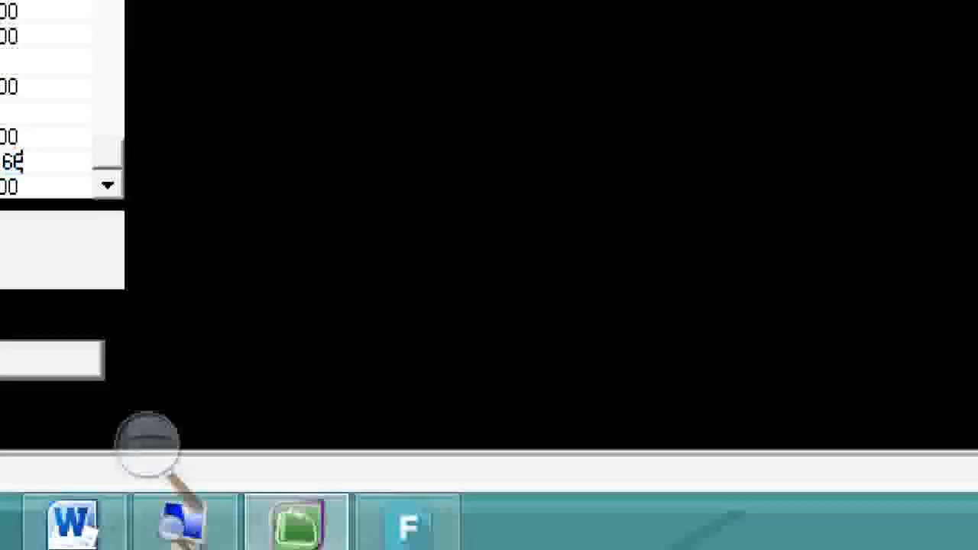
key(Tab)
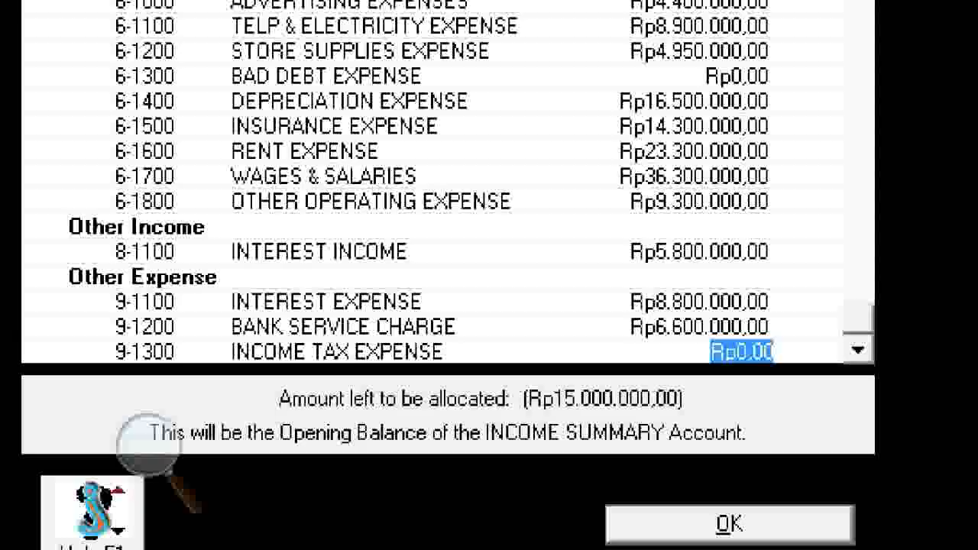
text(15000000)
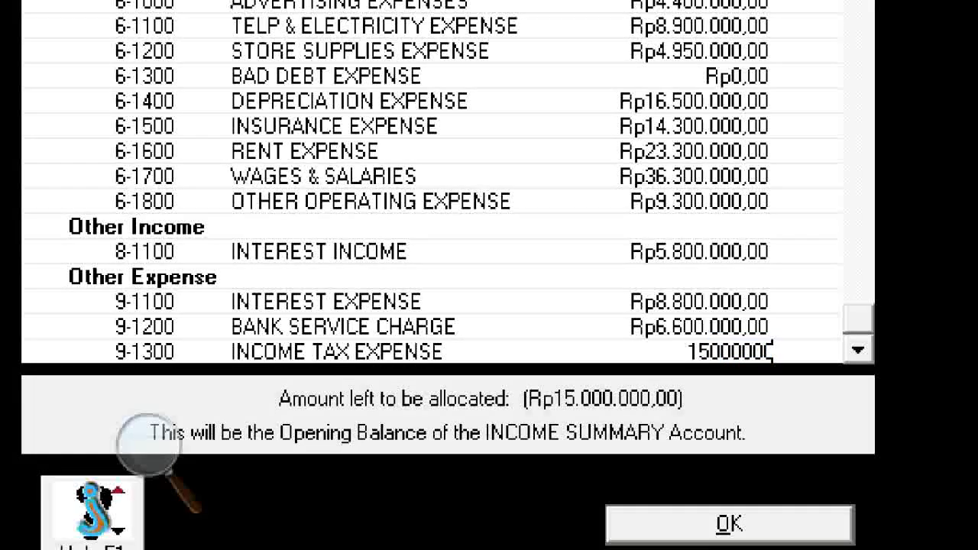
key(Tab)
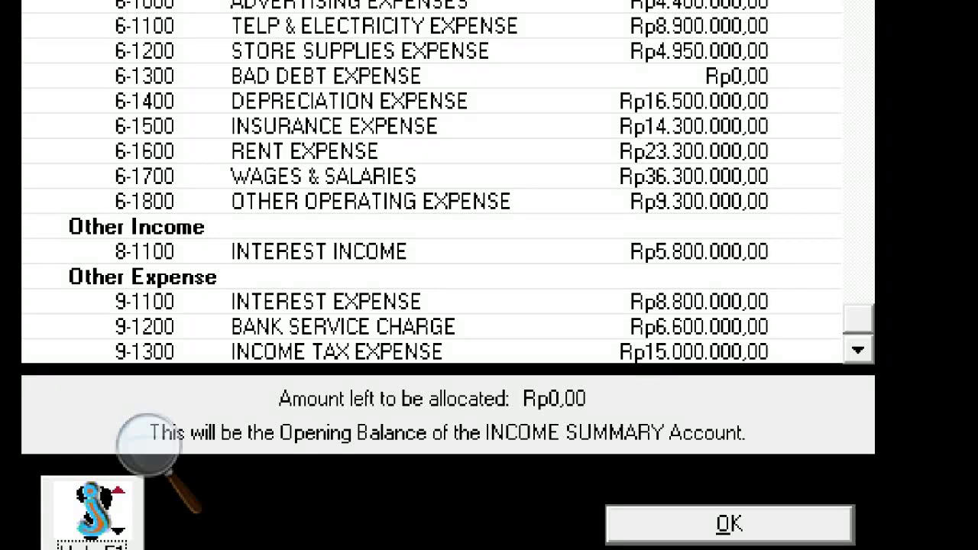